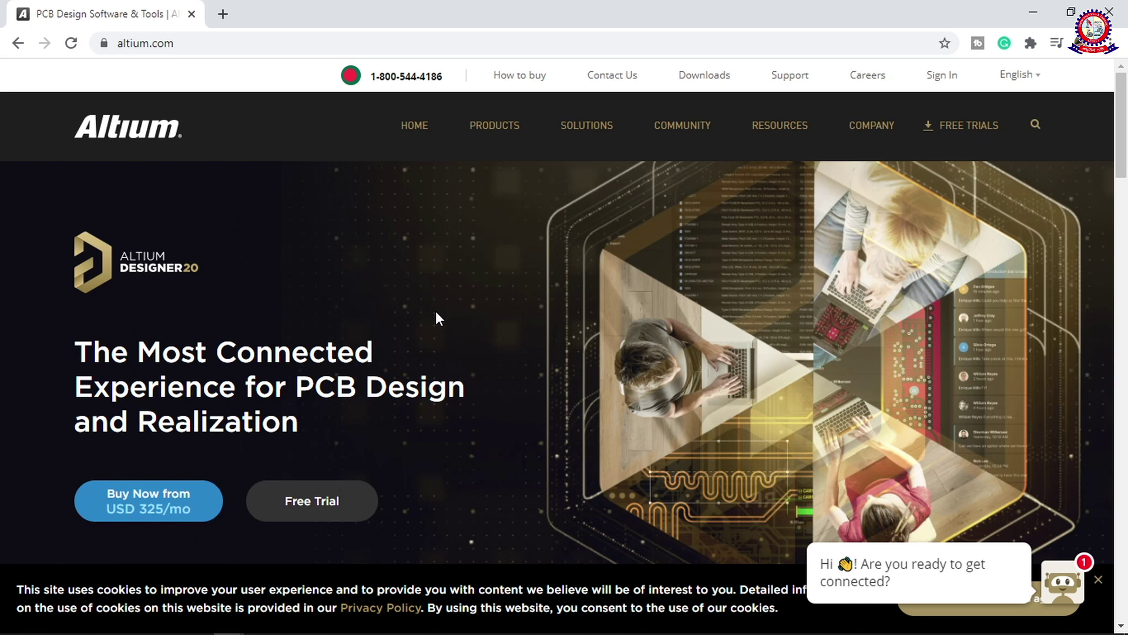
Look through the Altium home page from the product banner to the customer stories, customer logos and PCB design sharing section
scroll(436, 313, down, 1)
scroll(436, 312, up, 1)
scroll(410, 494, down, 1)
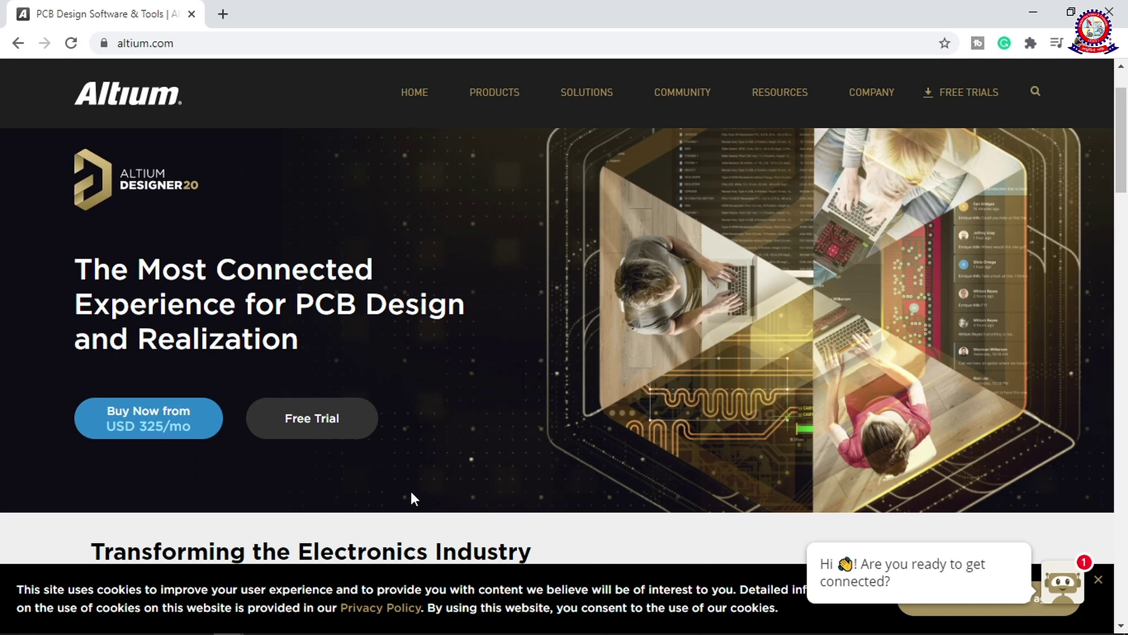
scroll(411, 488, down, 2)
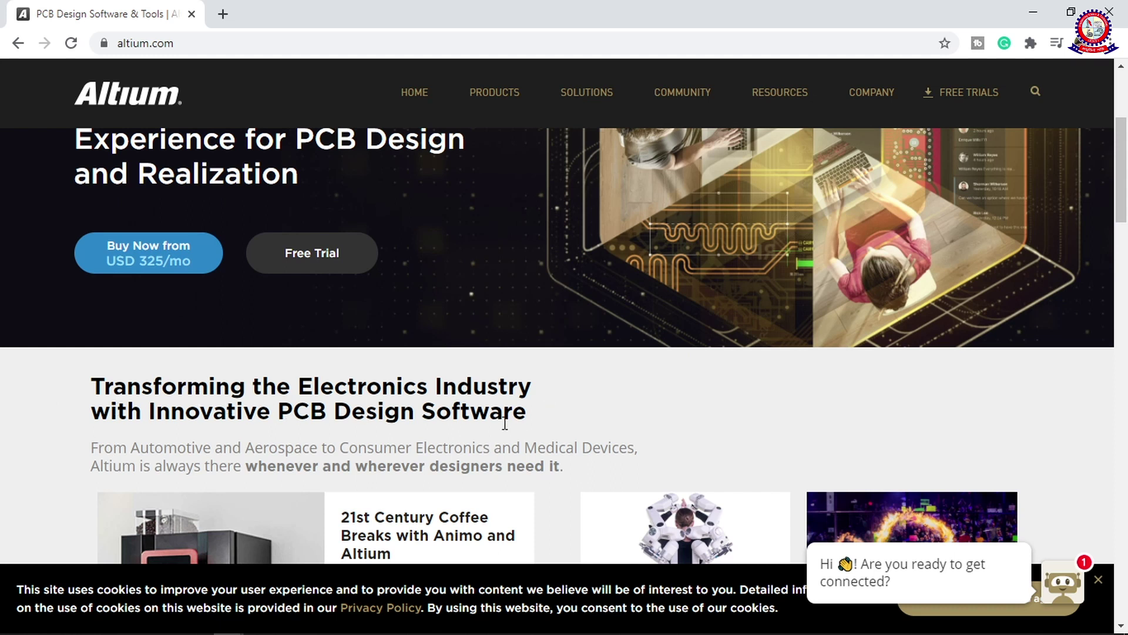
scroll(522, 430, down, 1)
scroll(580, 456, down, 2)
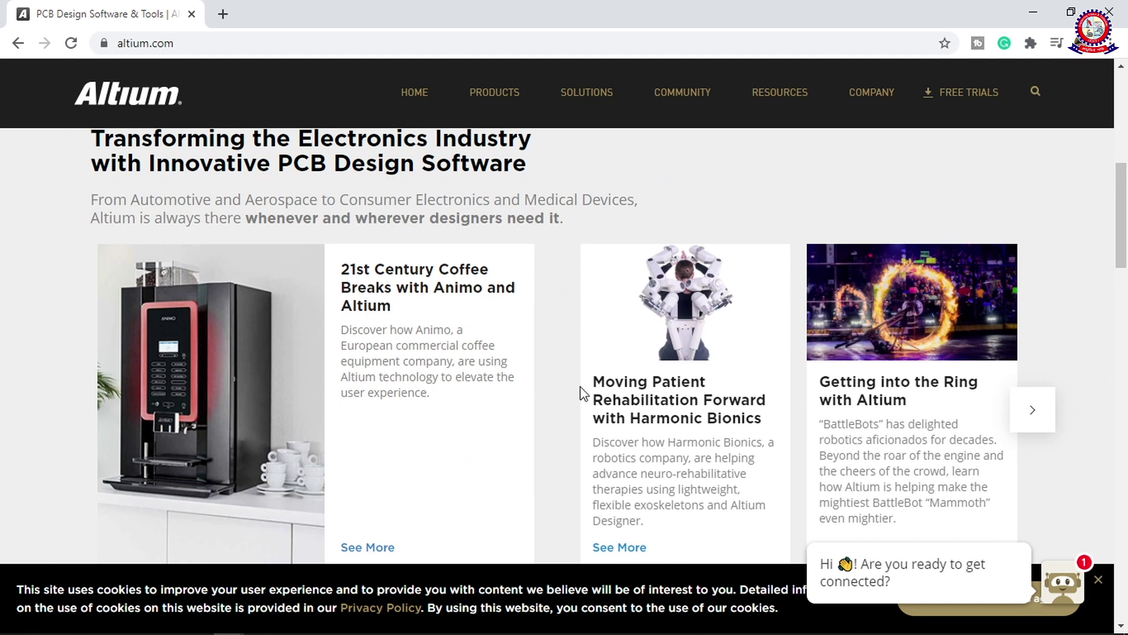
click(1033, 412)
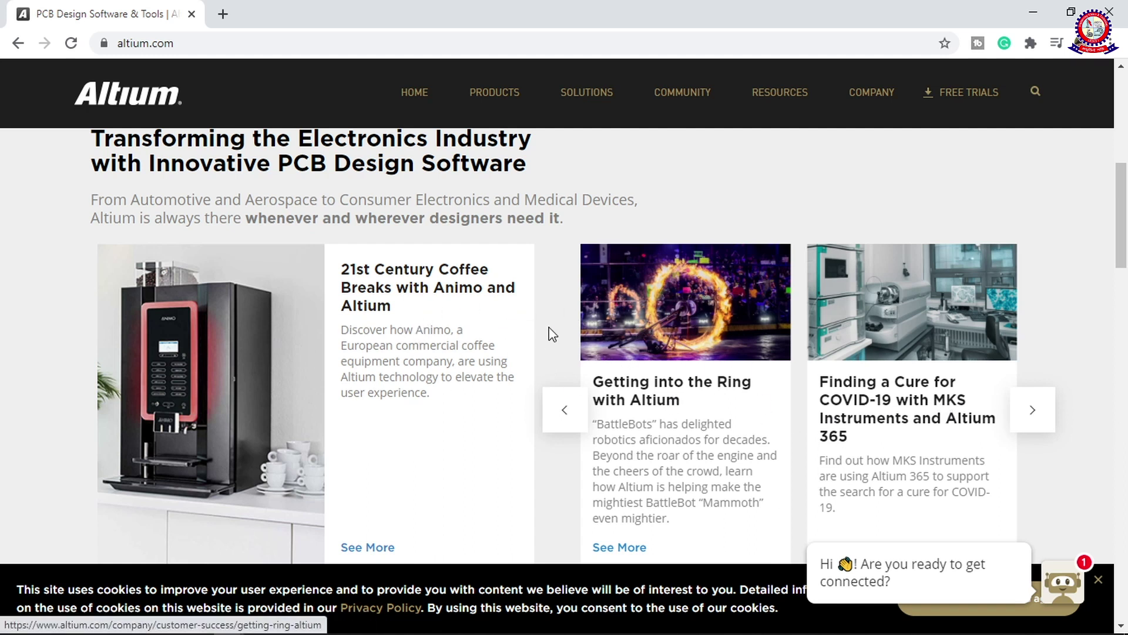
scroll(552, 331, down, 3)
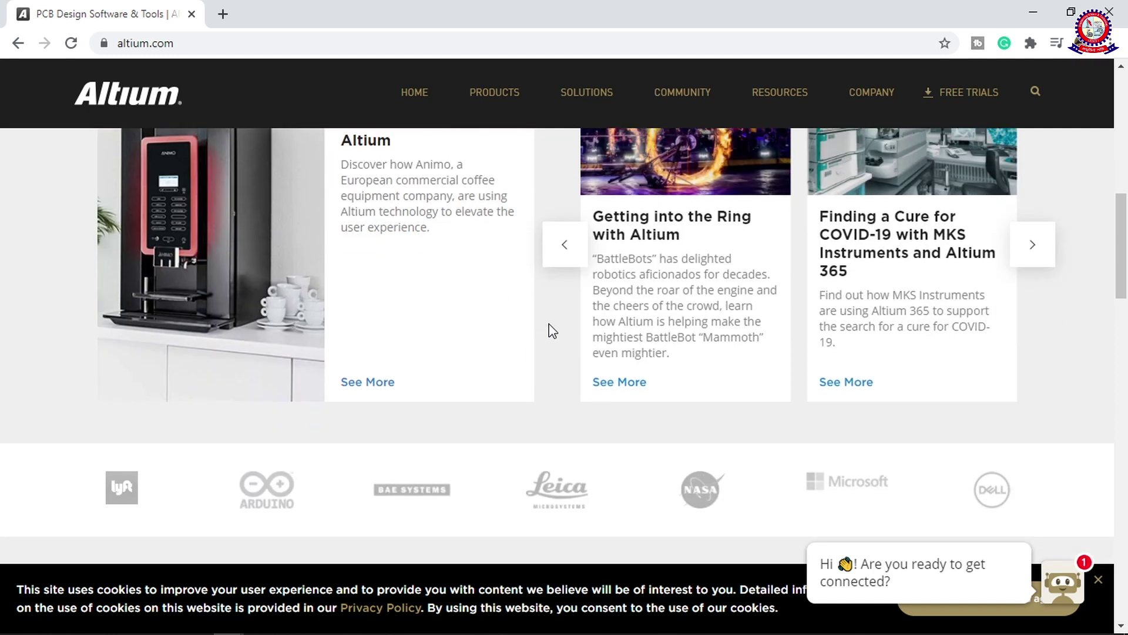
scroll(552, 331, down, 3)
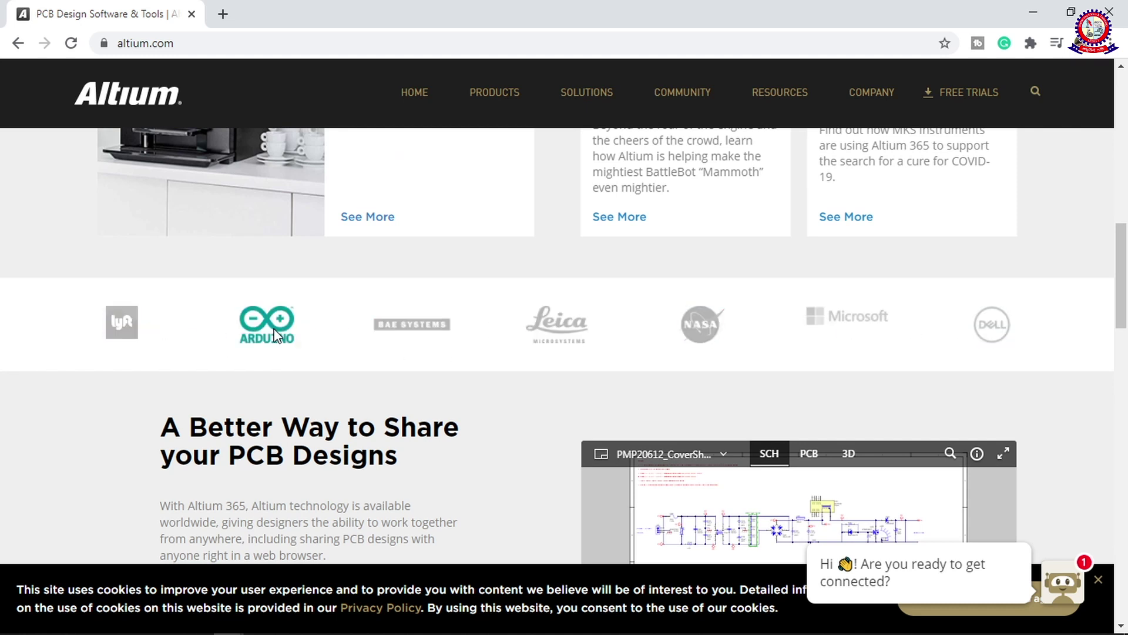
scroll(478, 341, down, 3)
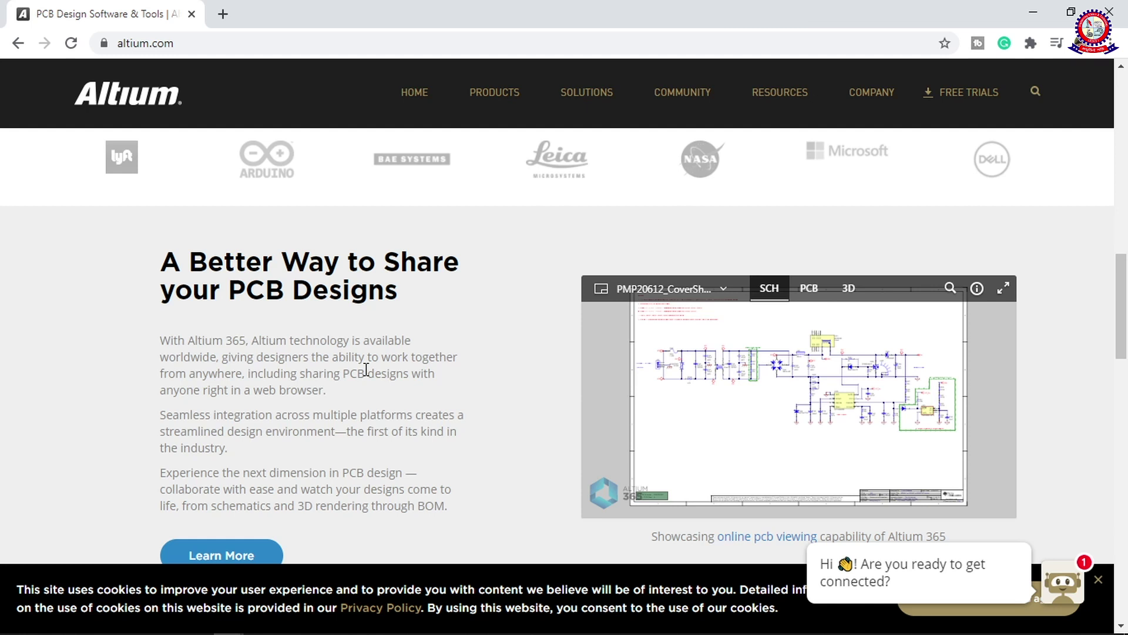
Review the software tools and platforms on the Altium home page, along with the contact and resource links in its footer
scroll(329, 405, down, 1)
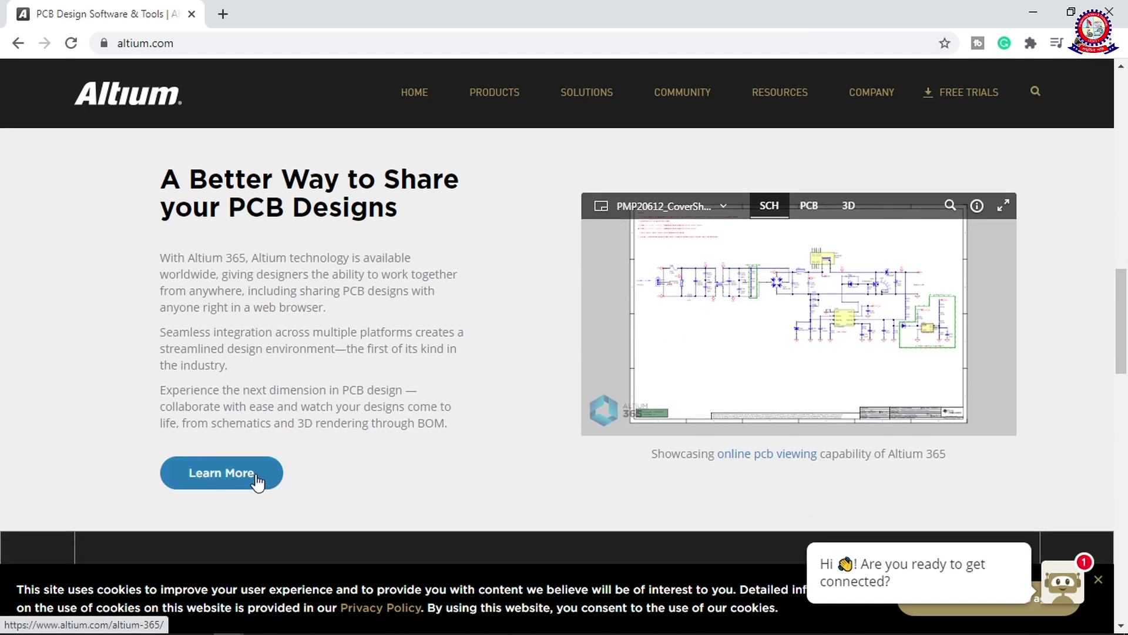
scroll(334, 467, down, 8)
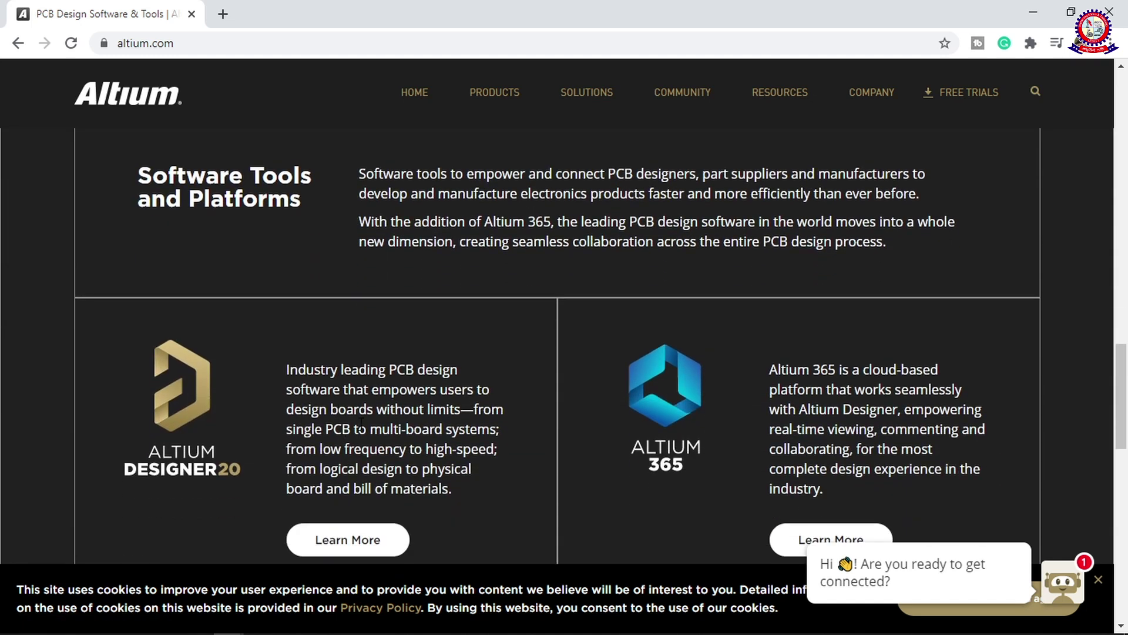
scroll(514, 412, down, 1)
scroll(512, 410, down, 1)
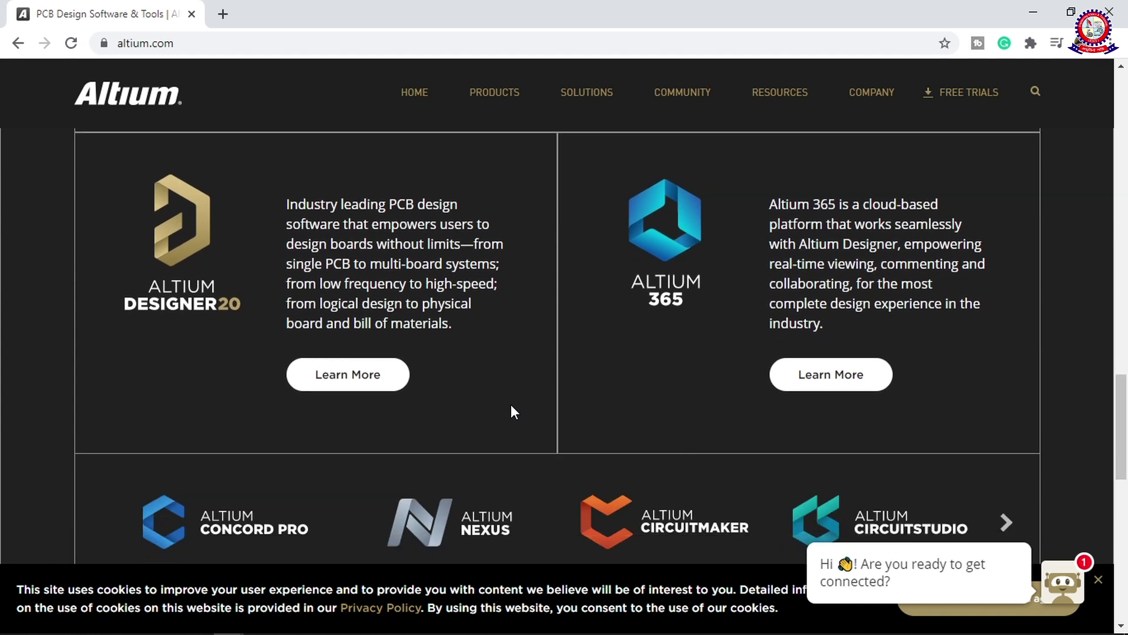
scroll(511, 411, down, 1)
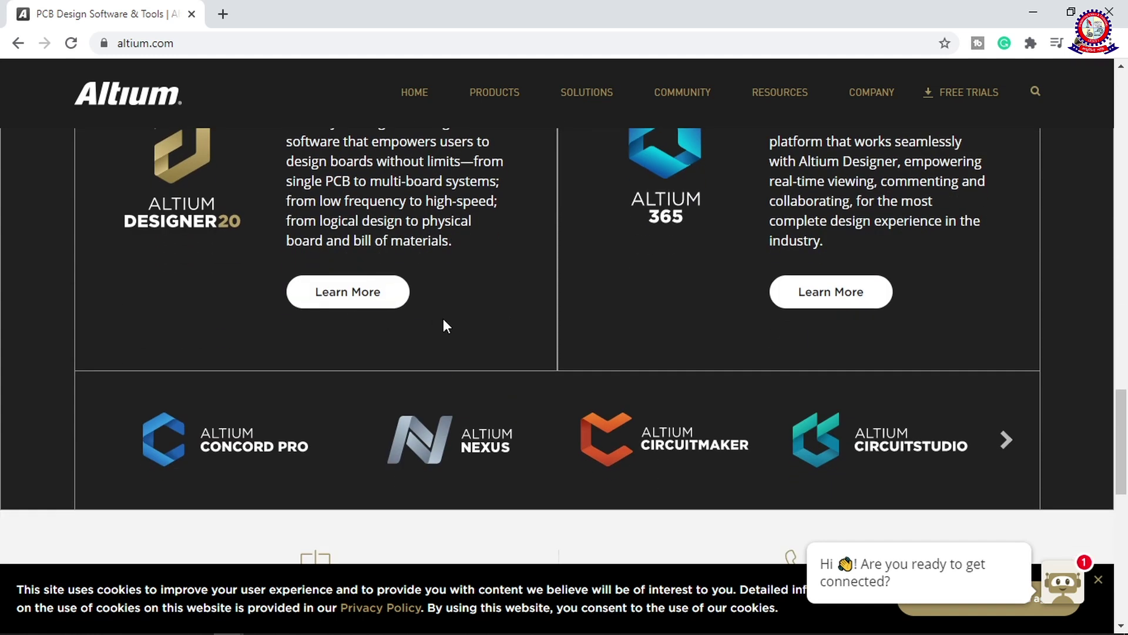
scroll(450, 329, down, 4)
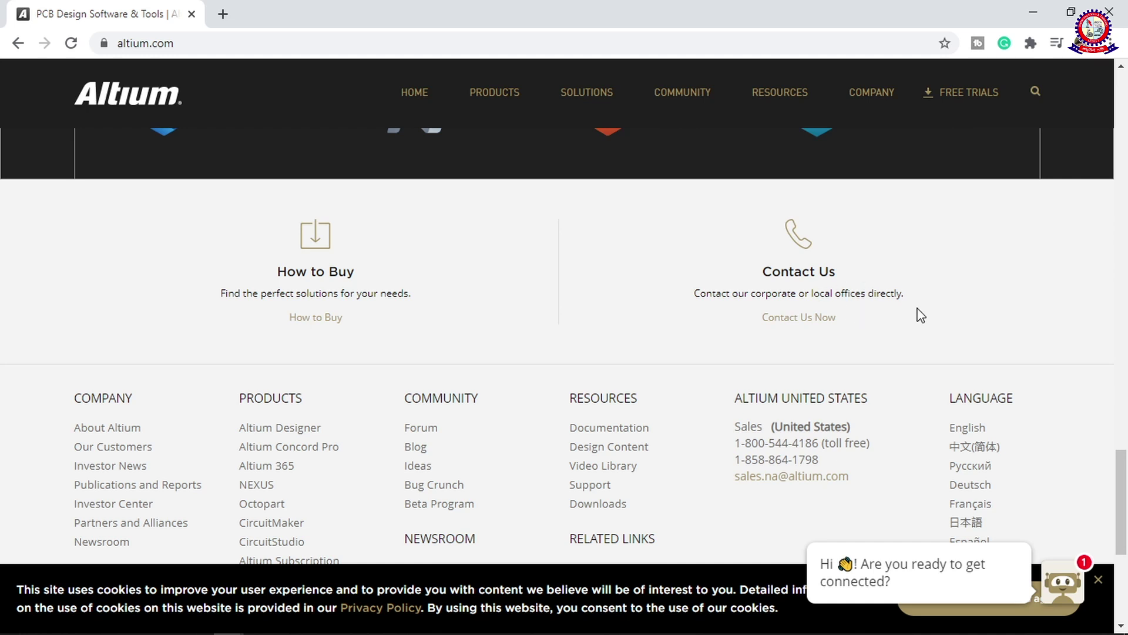
scroll(851, 329, down, 2)
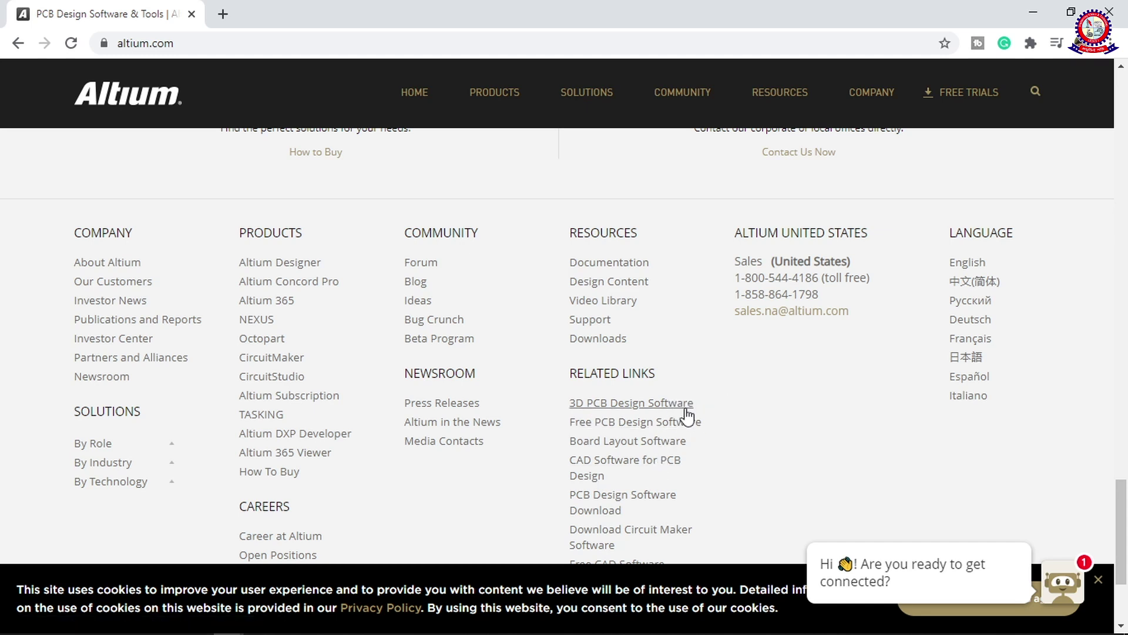
scroll(683, 460, down, 2)
scroll(683, 459, up, 1)
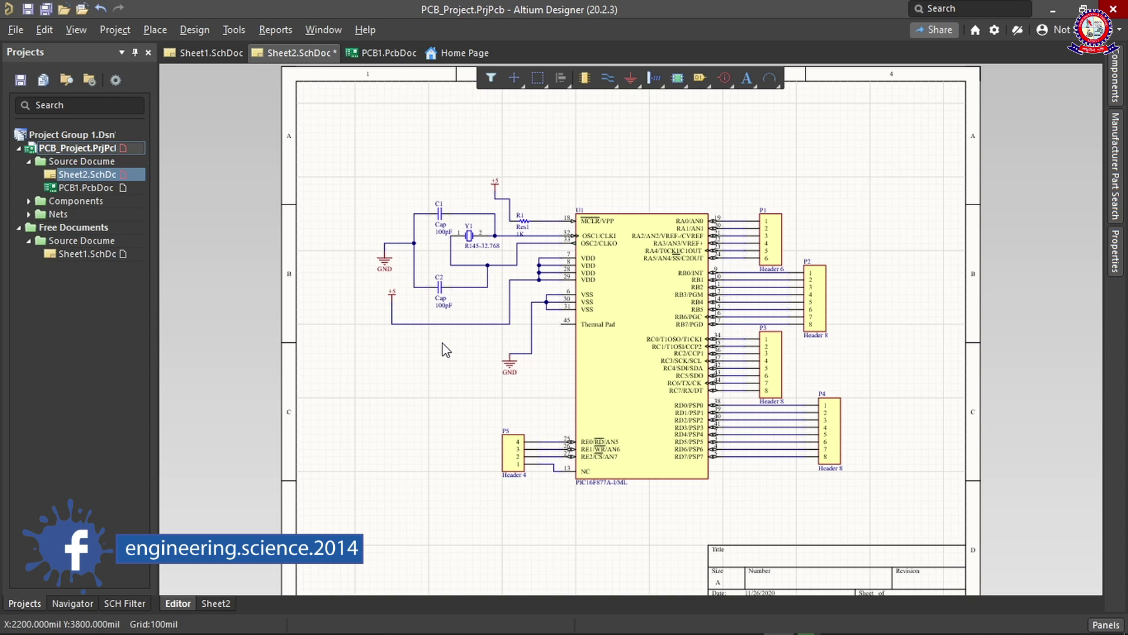
click(374, 364)
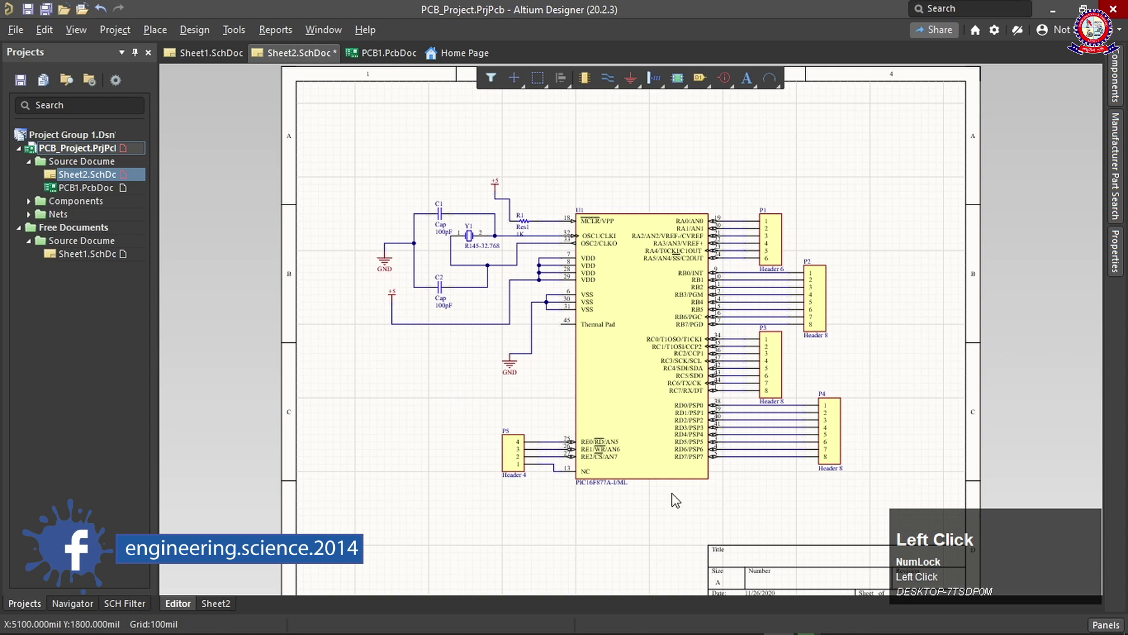
drag(1038, 552, 993, 556)
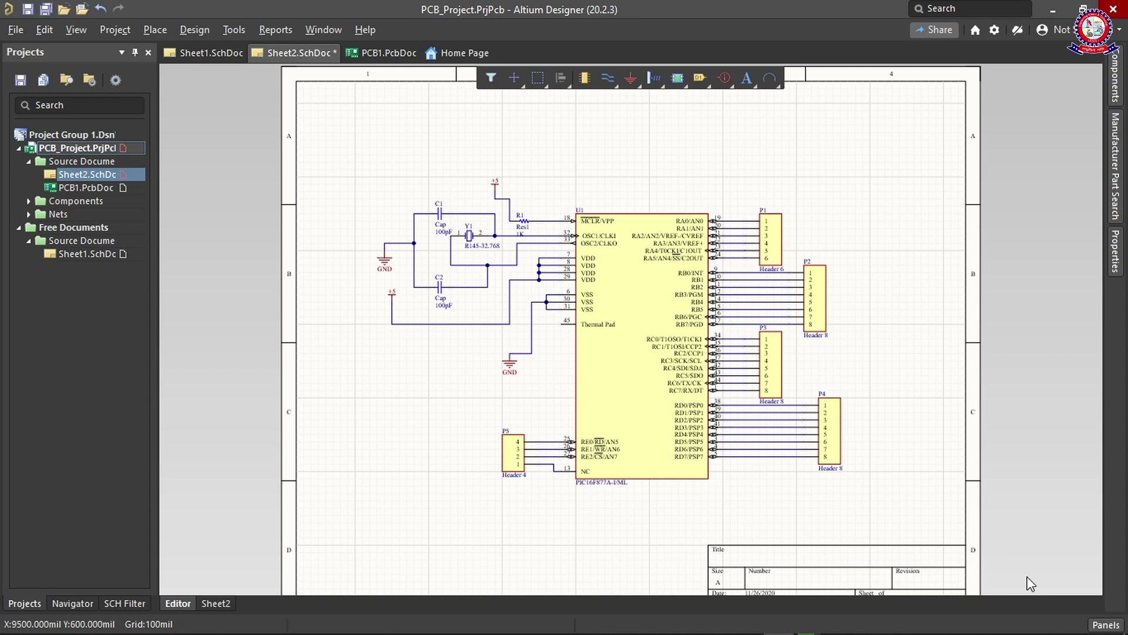
click(686, 538)
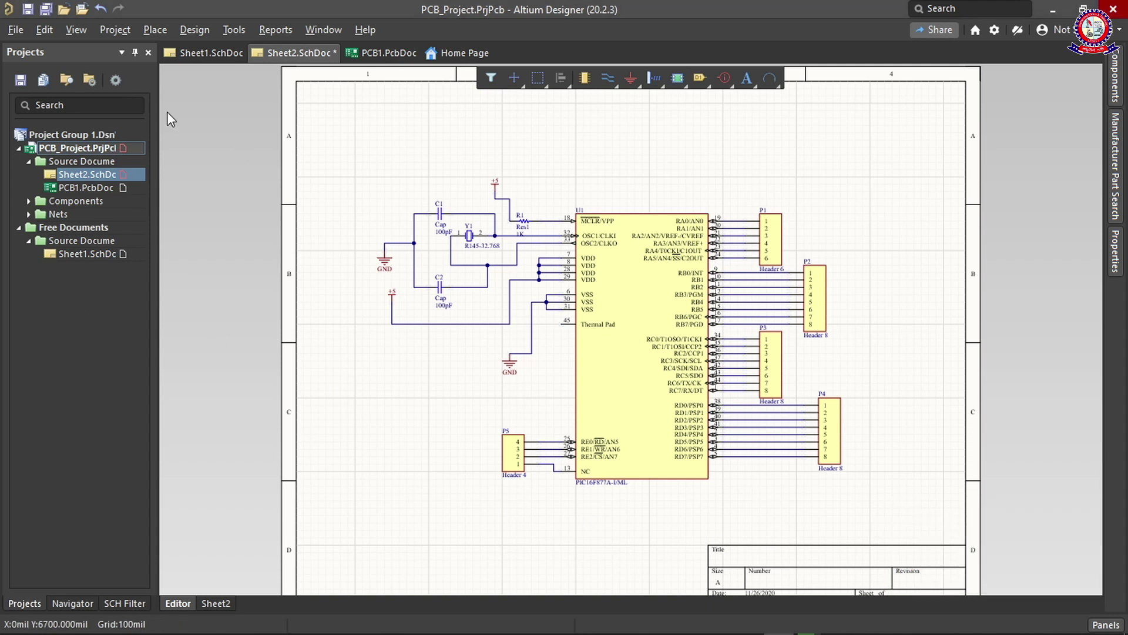
click(22, 29)
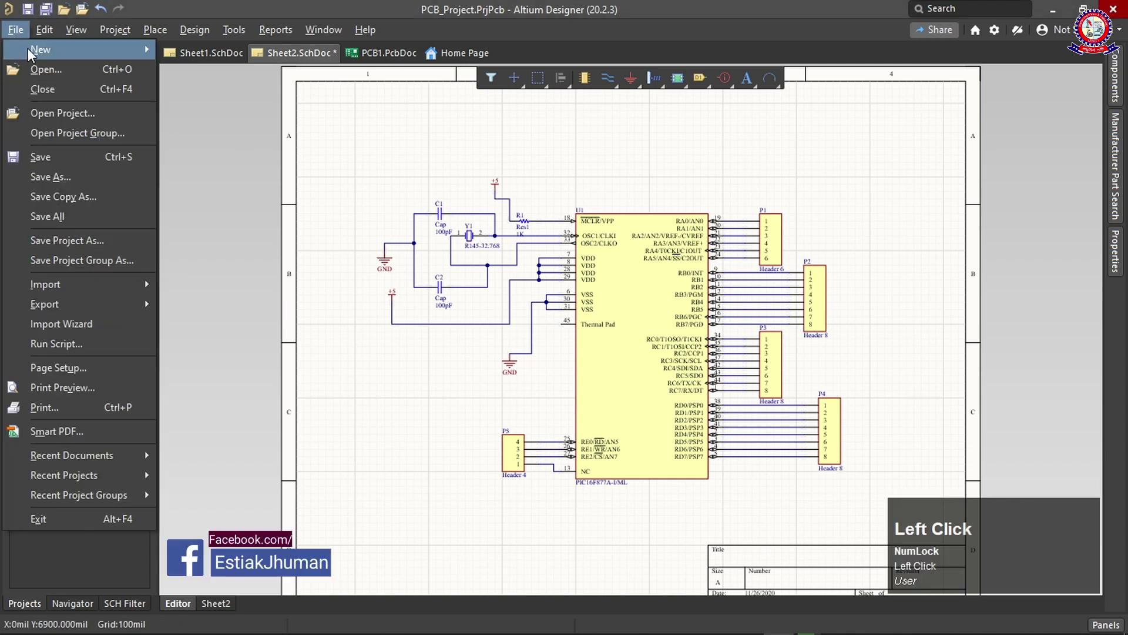
mouse_move(154, 50)
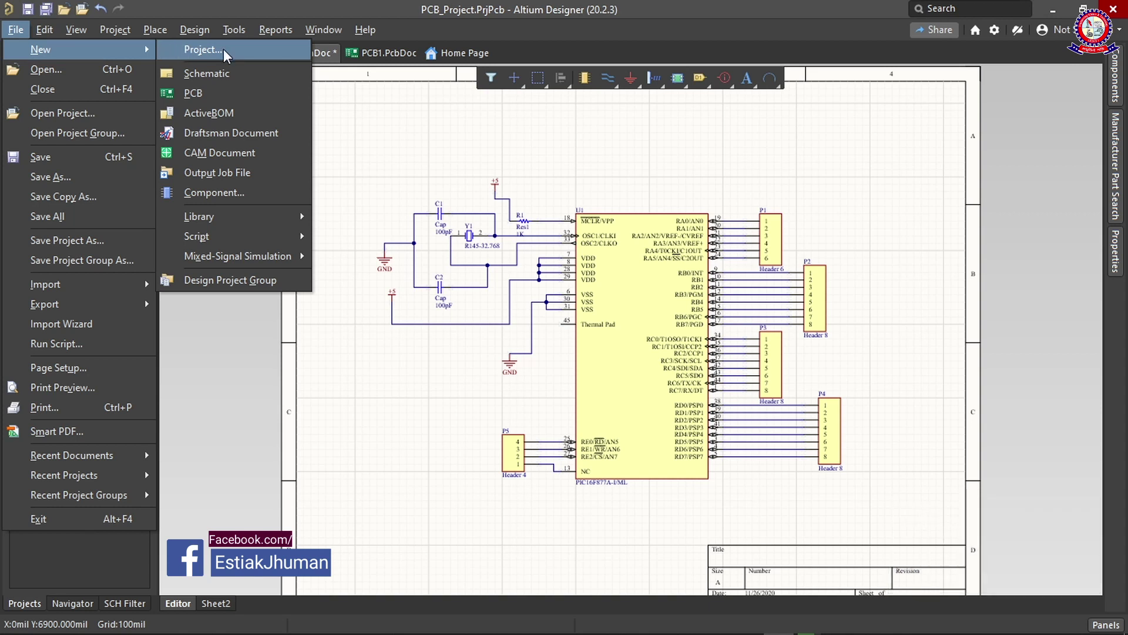
click(383, 140)
Add a new PCB document to the PCB_Project project and close it again
click(78, 161)
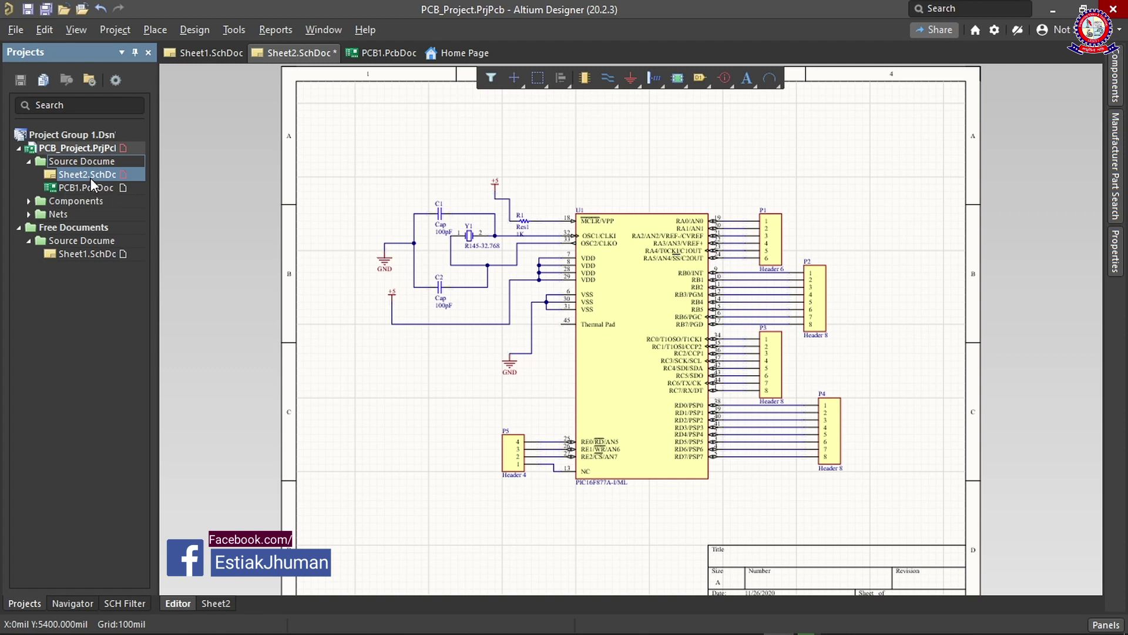
click(85, 161)
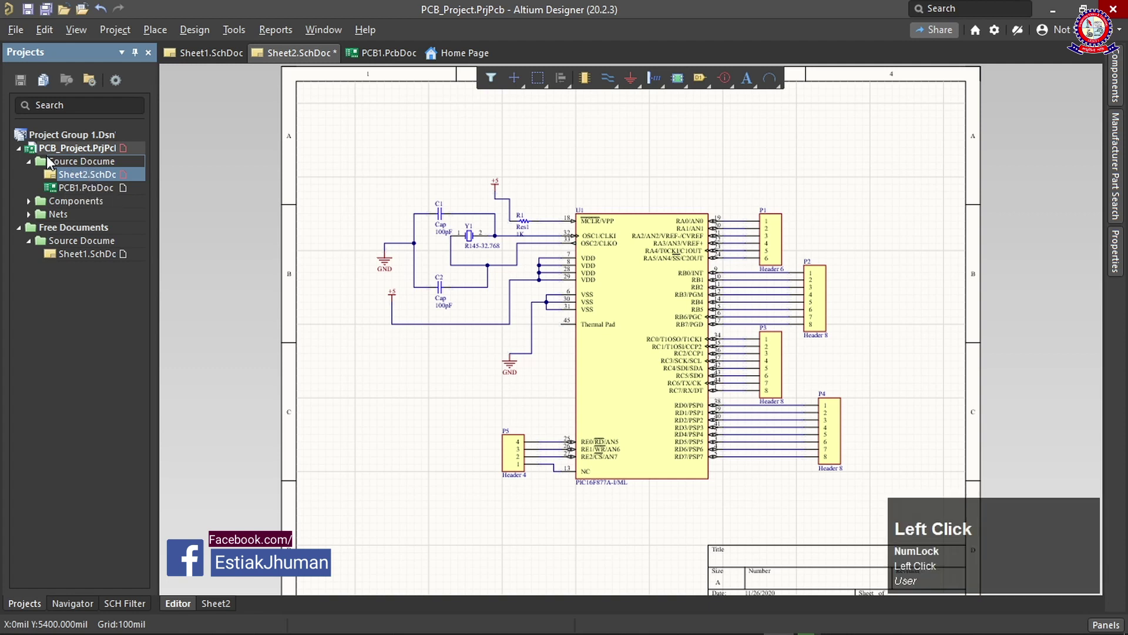
right_click(85, 161)
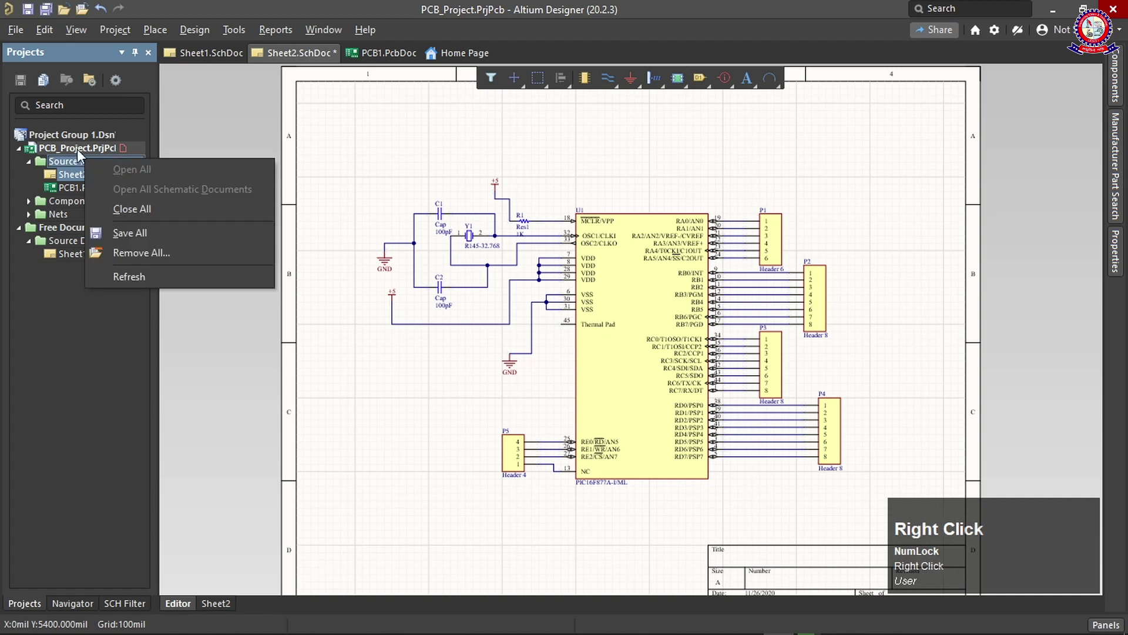
click(68, 148)
right_click(82, 148)
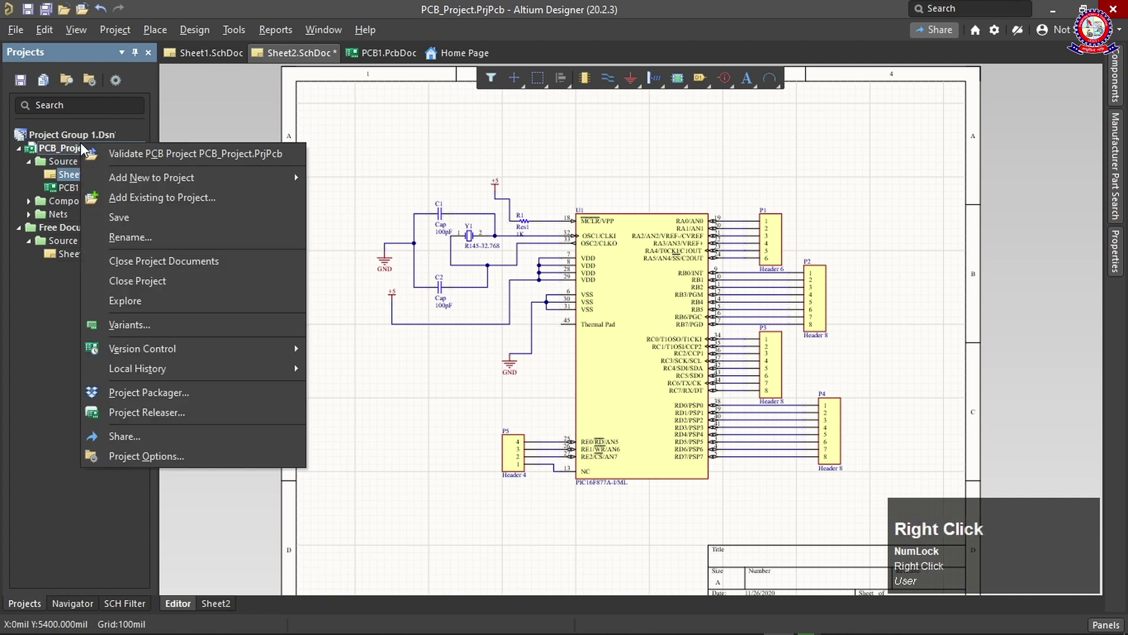
mouse_move(115, 182)
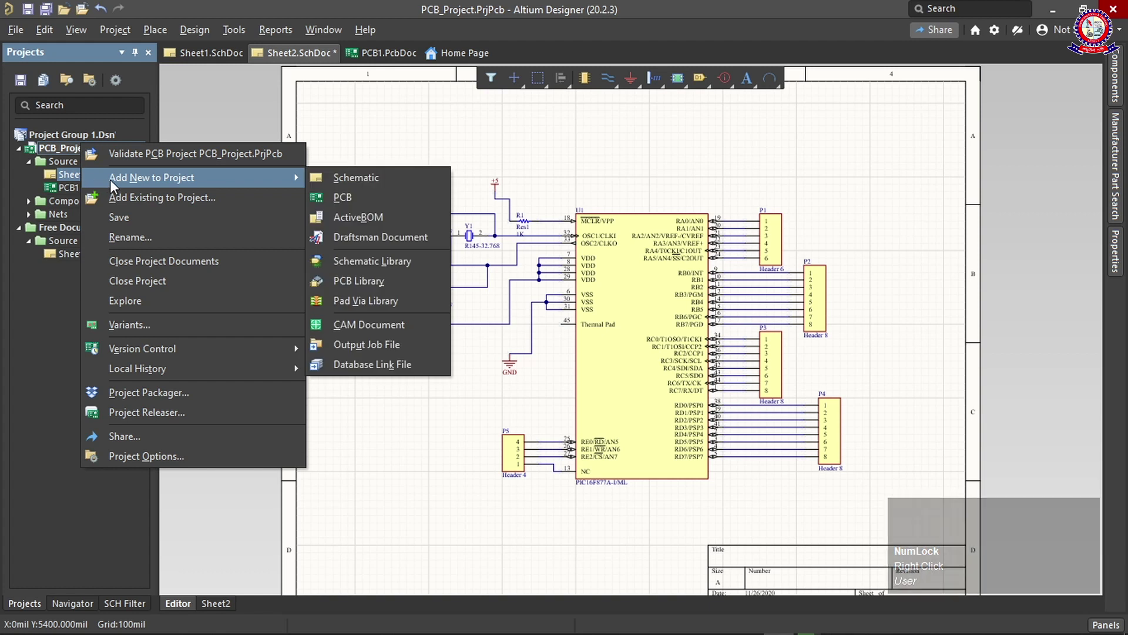
click(359, 199)
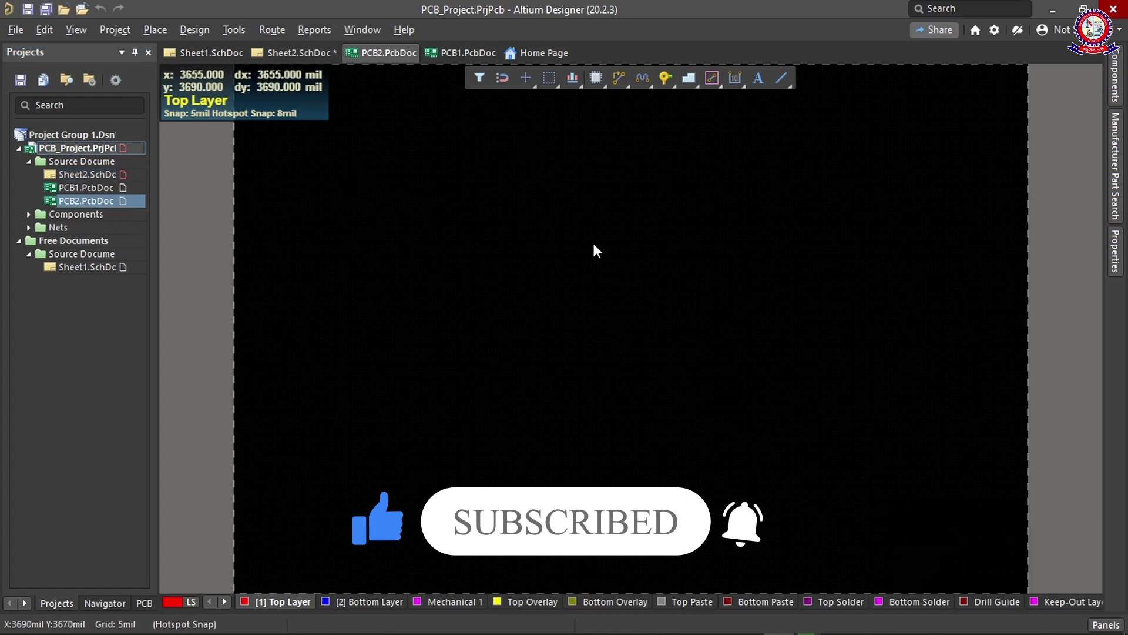
right_click(397, 54)
click(447, 65)
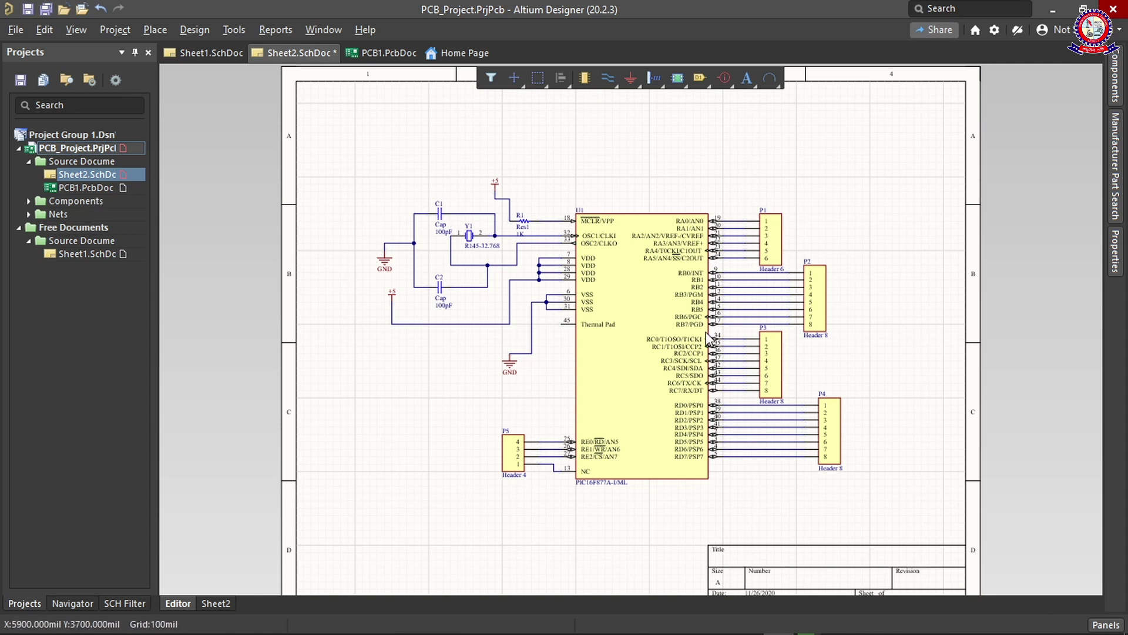
click(82, 175)
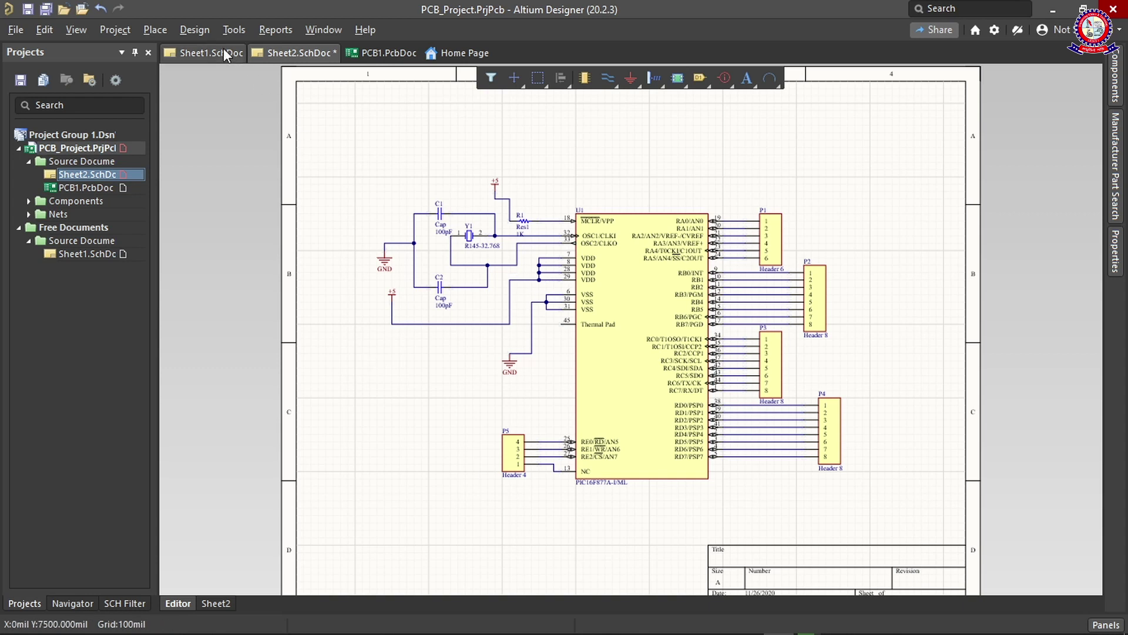
click(199, 29)
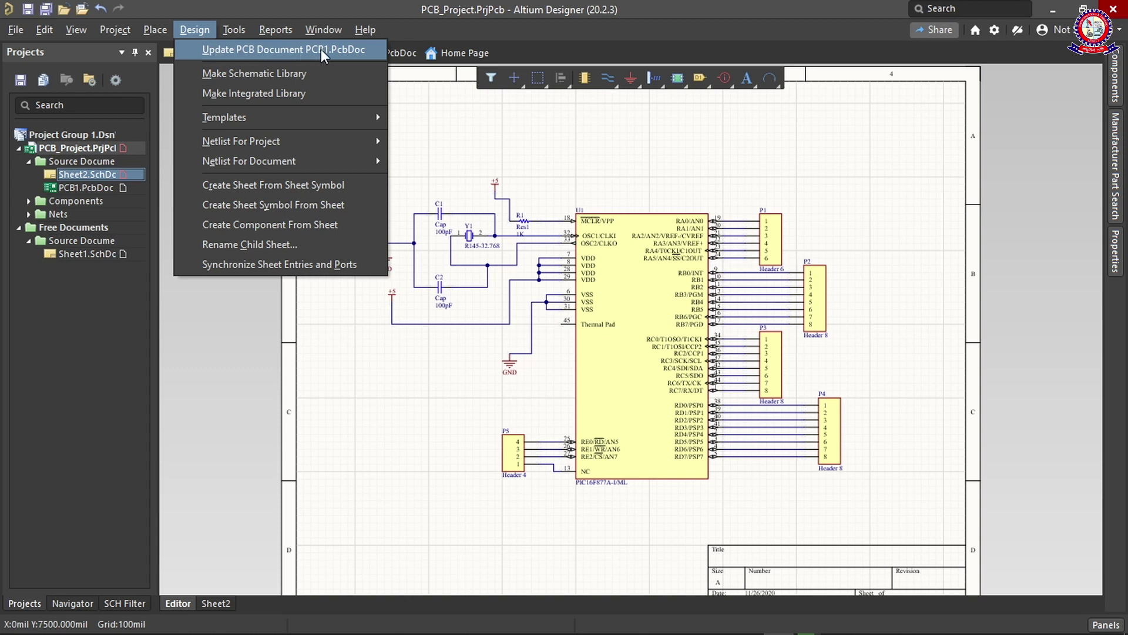
click(488, 115)
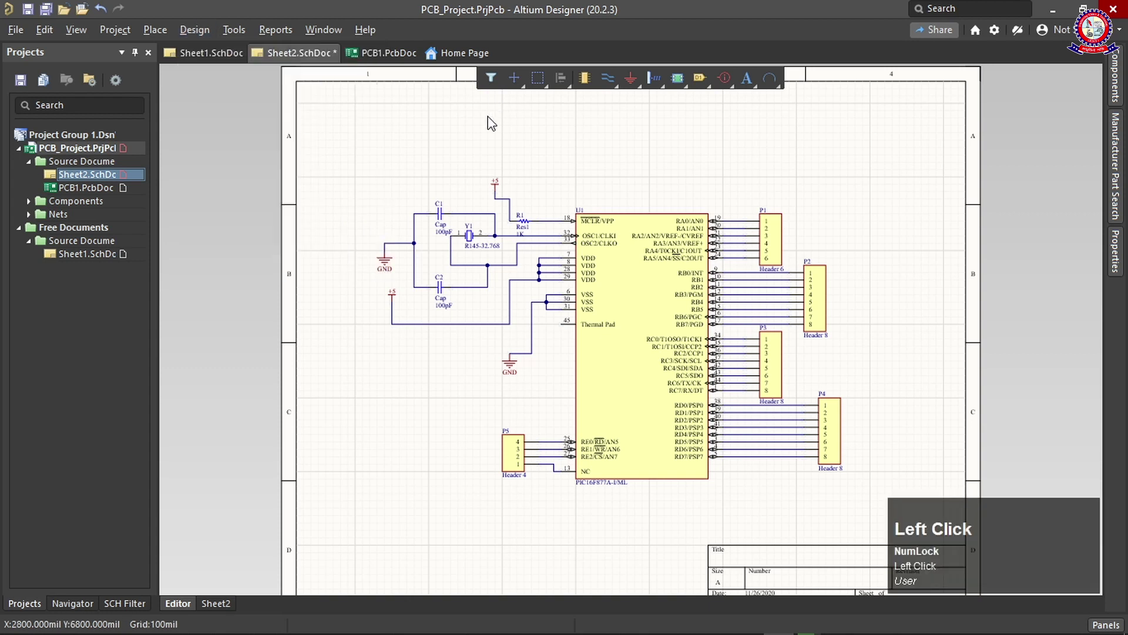
click(23, 33)
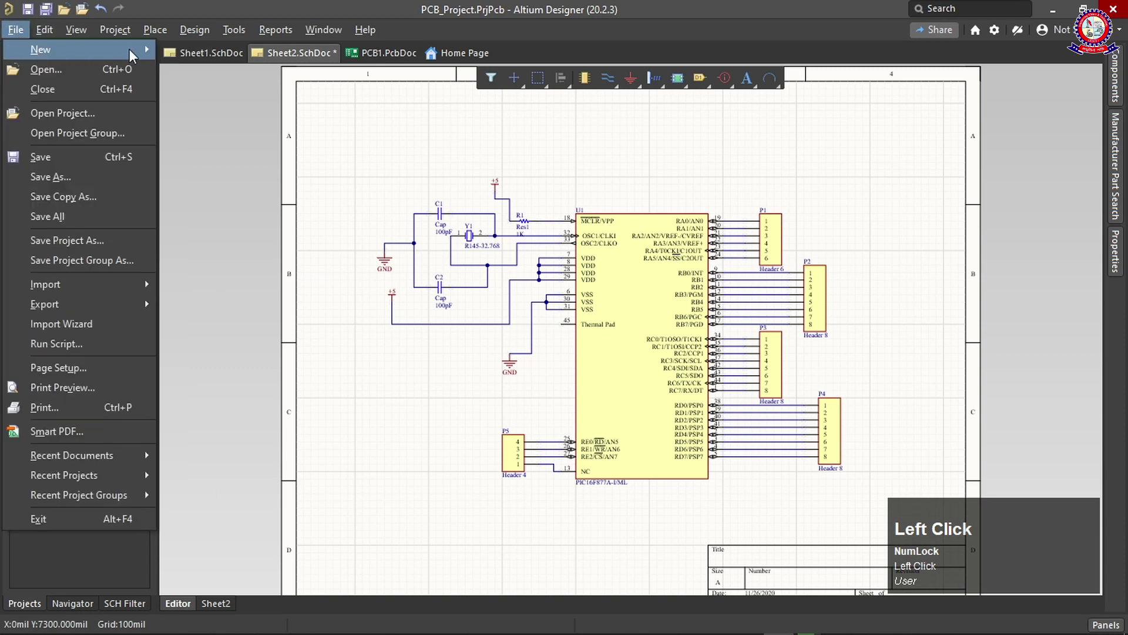
mouse_move(131, 55)
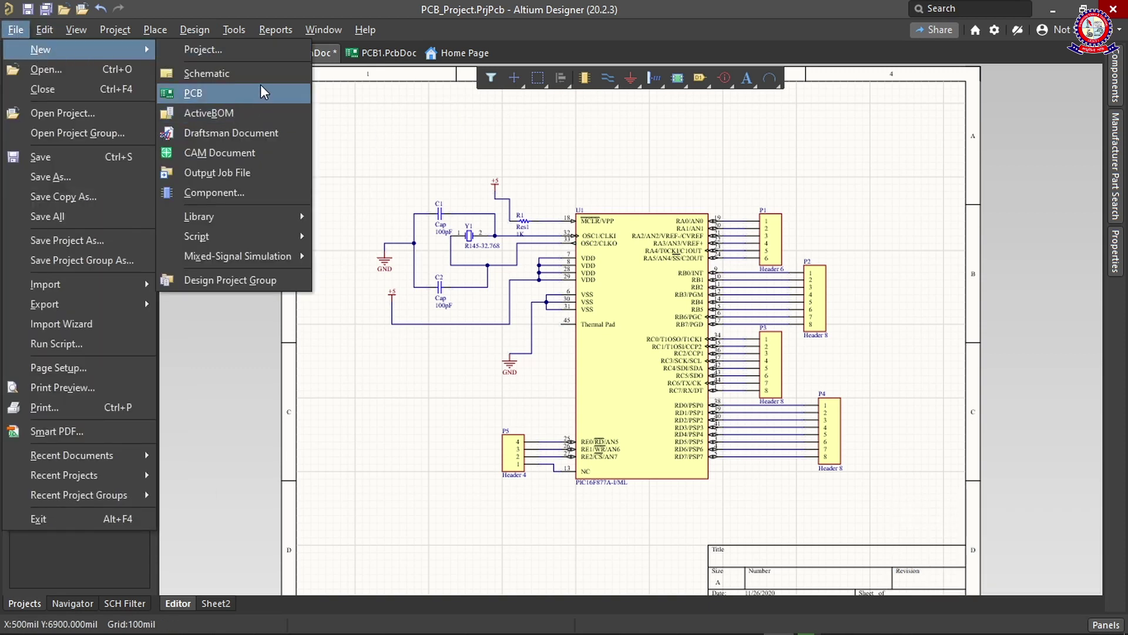
click(344, 121)
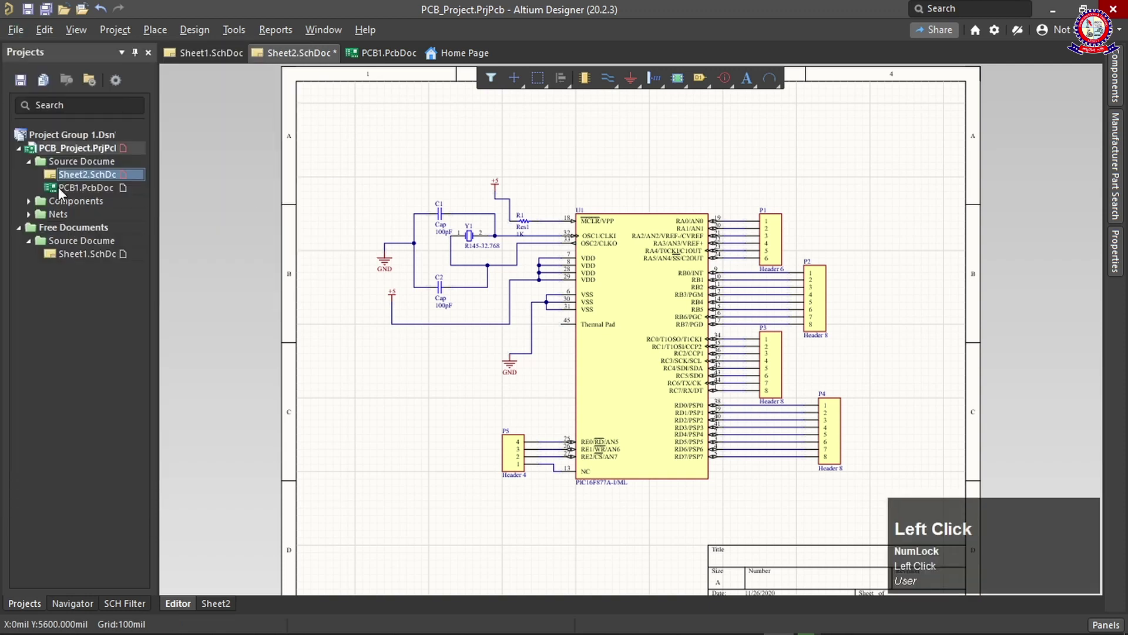
right_click(51, 148)
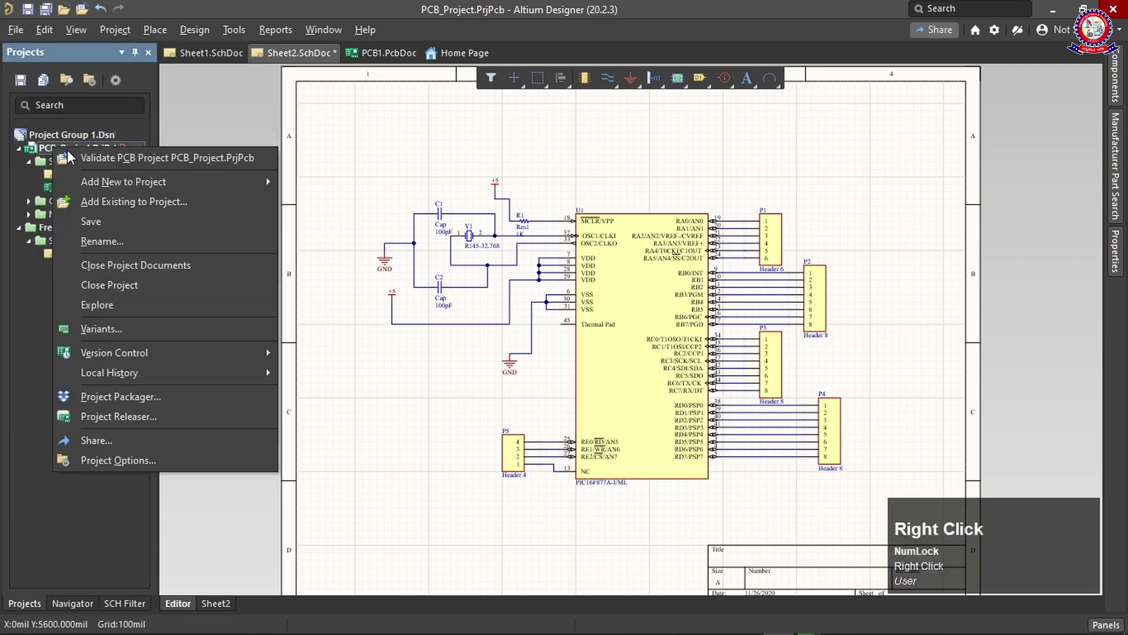
mouse_move(77, 182)
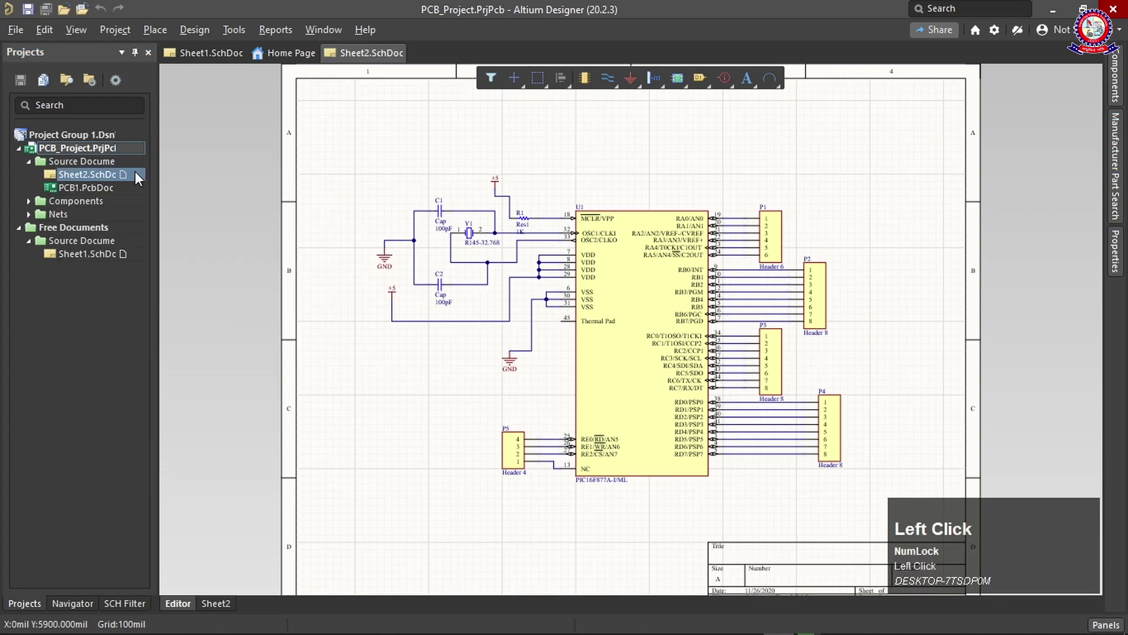
Generate the engineering change order from Sheet2 to PCB1.PcbDoc, validate its changes and review the check status of all entries
click(195, 28)
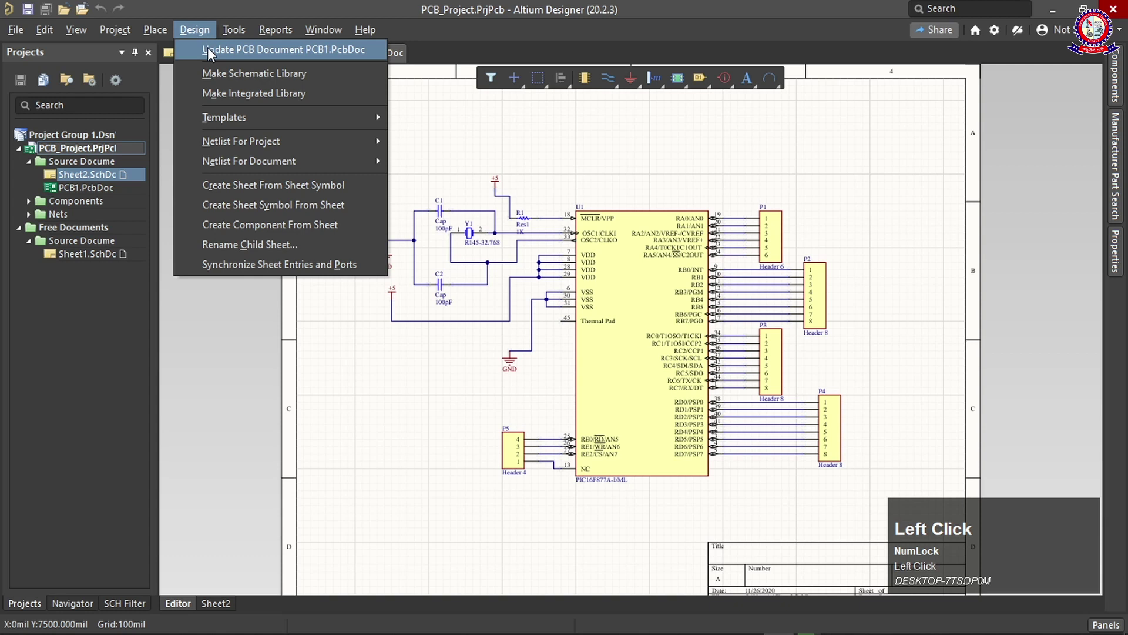
click(206, 48)
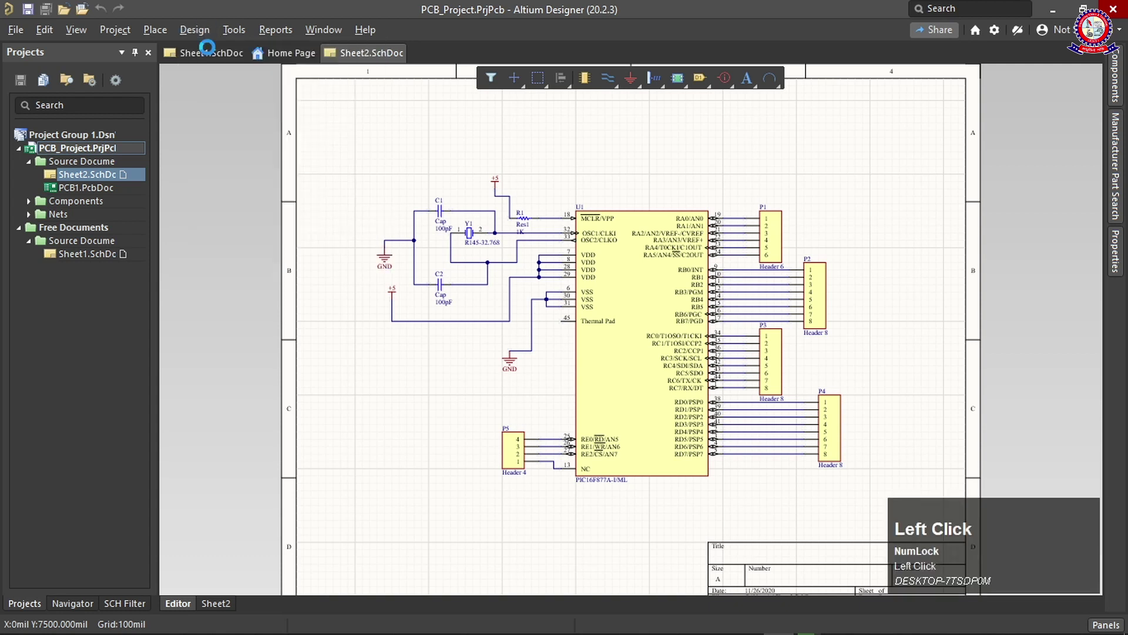
drag(509, 122, 523, 96)
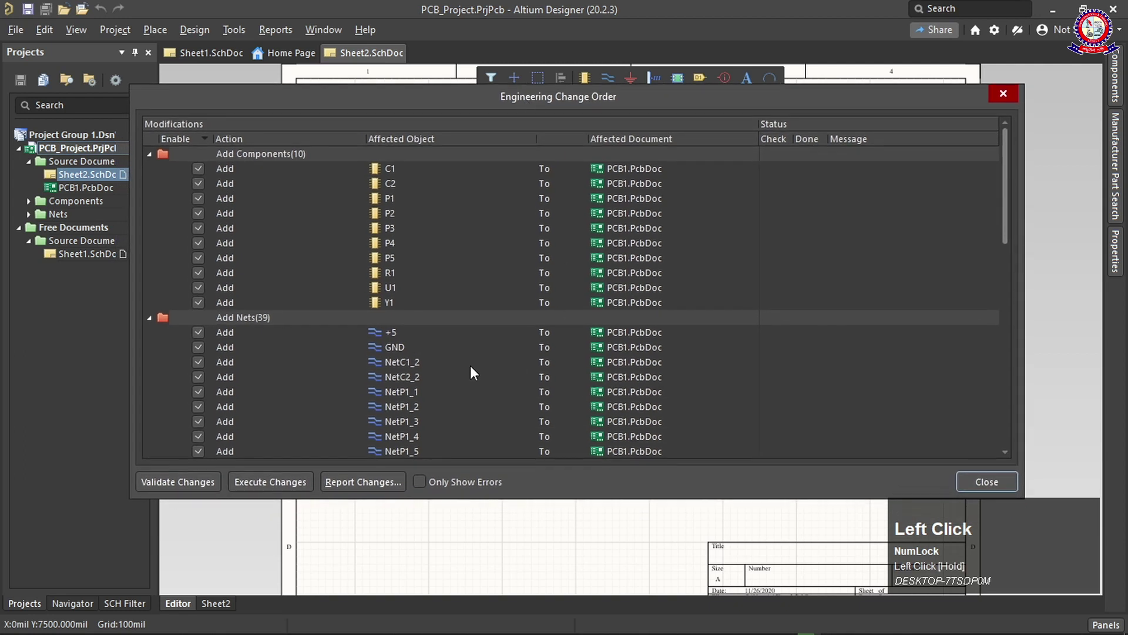
click(170, 483)
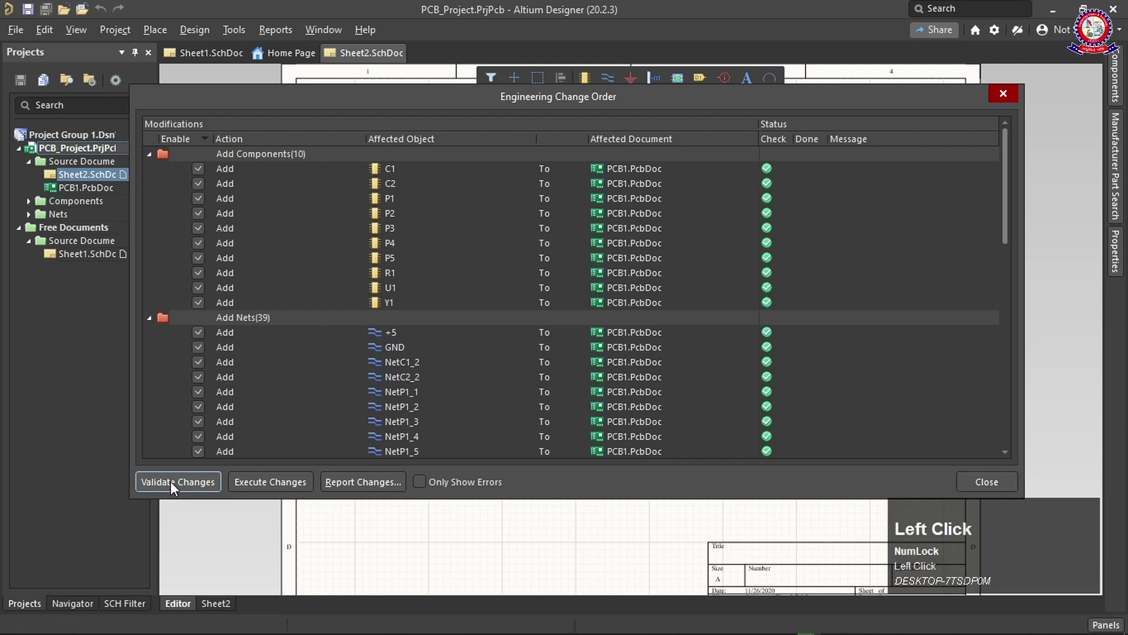
scroll(799, 195, down, 1)
scroll(802, 199, up, 1)
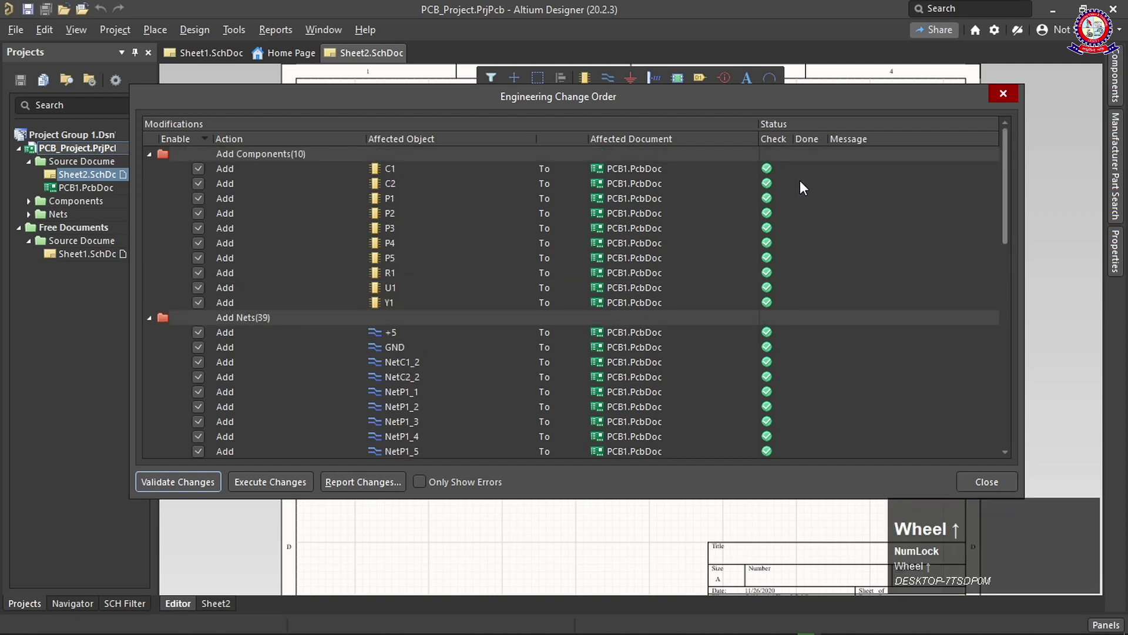
scroll(799, 182, down, 10)
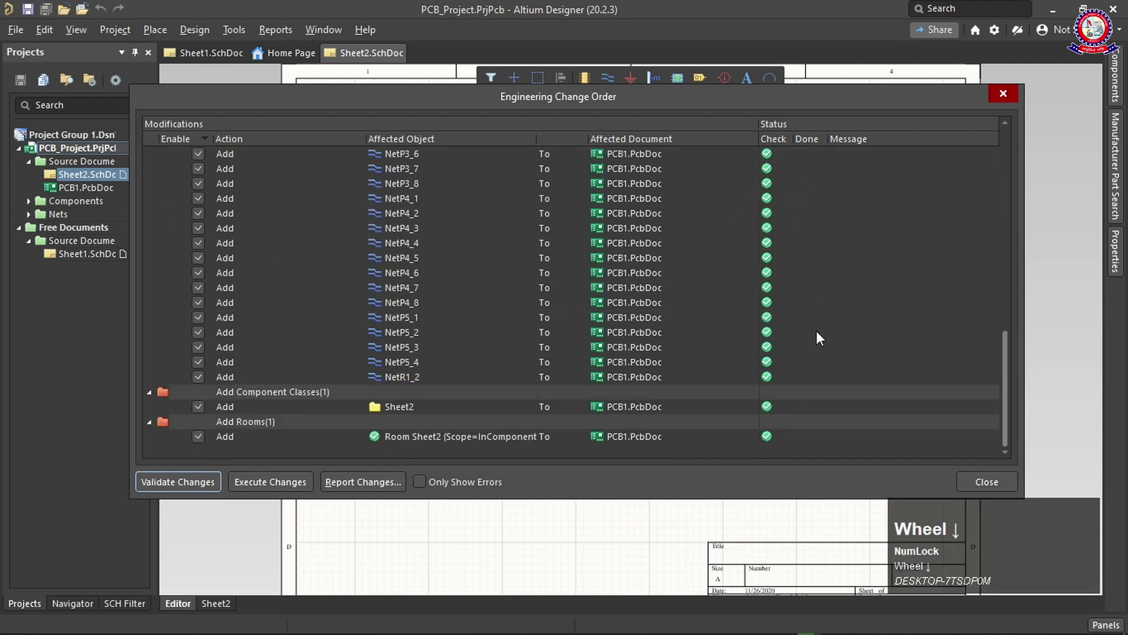
scroll(818, 338, up, 2)
scroll(817, 339, up, 4)
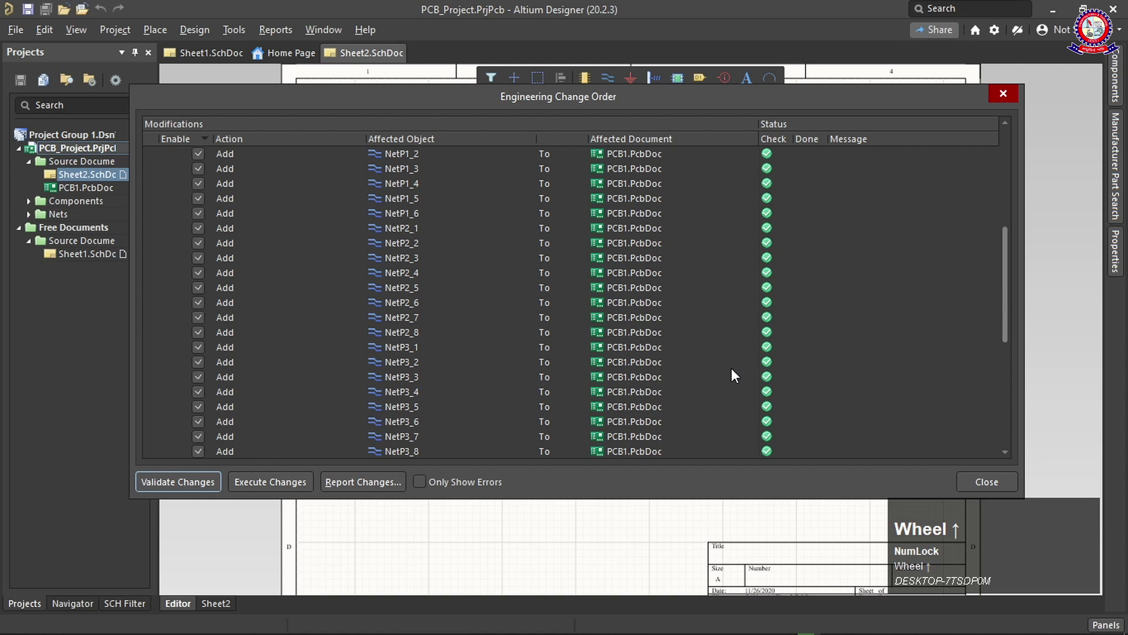
Check the change order with only errors shown, restore the full list, and execute the changes into PCB1.PcbDoc
click(419, 482)
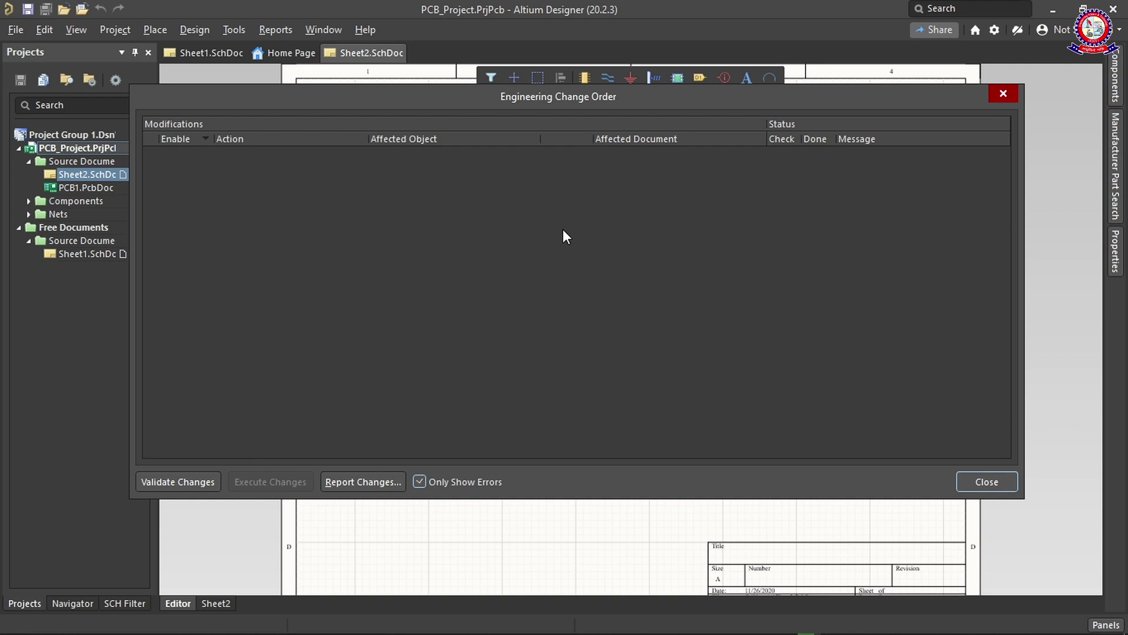
click(420, 481)
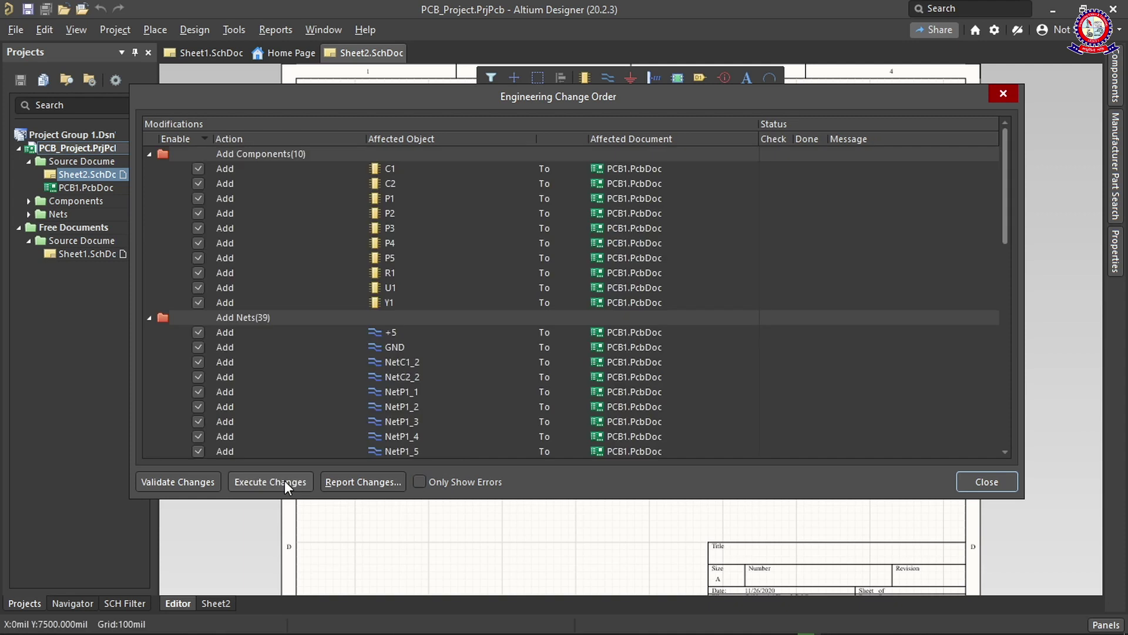
click(284, 481)
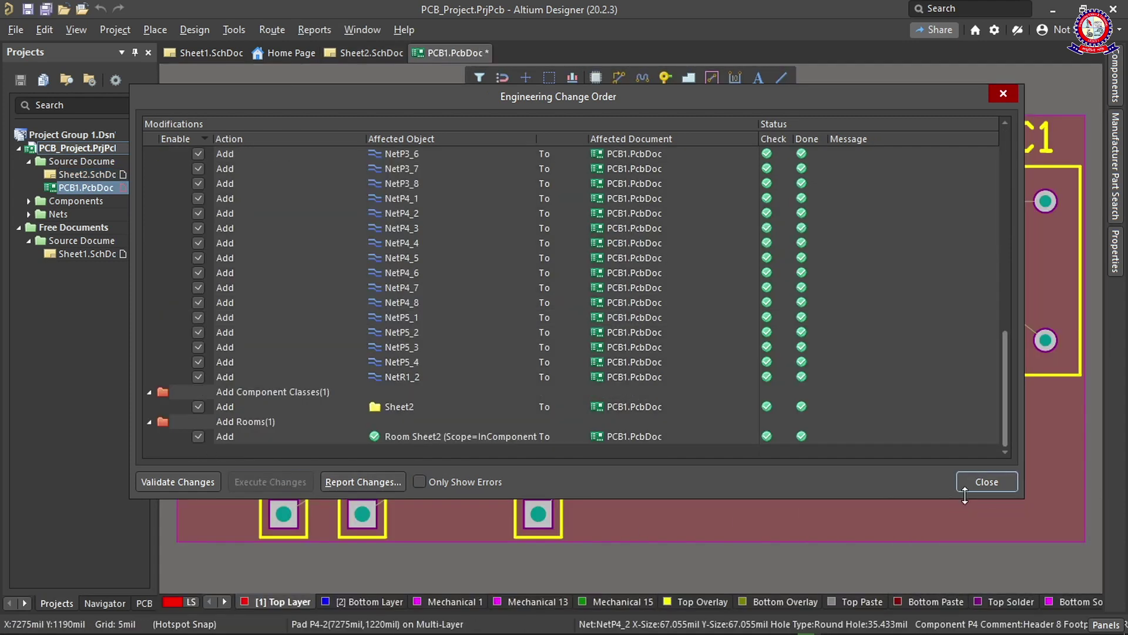
click(988, 483)
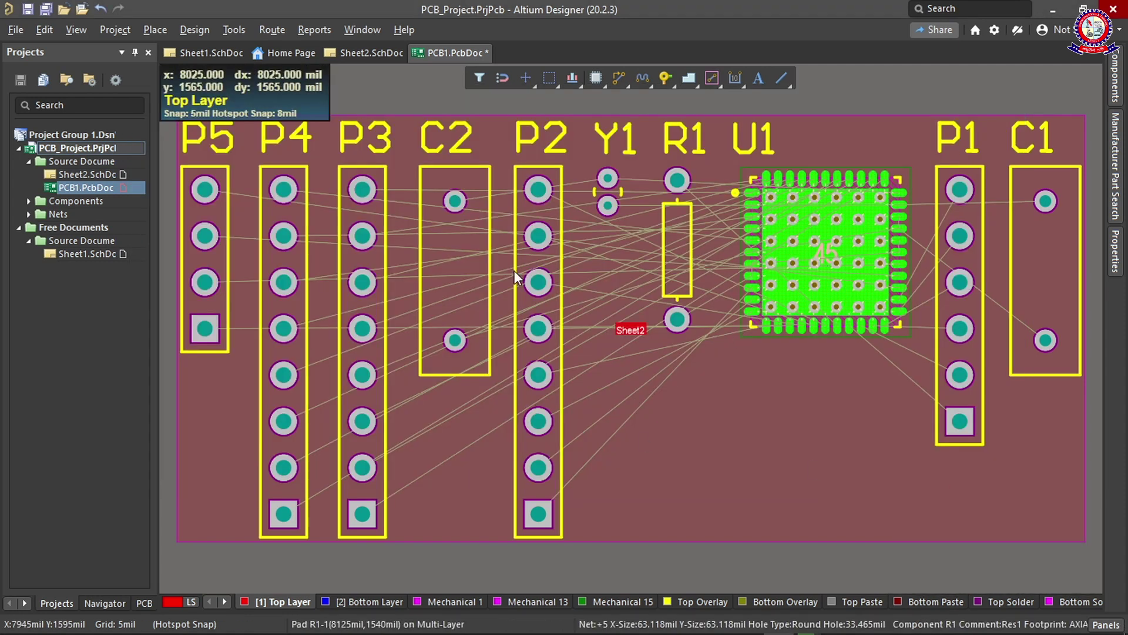
Delete the Sheet2 room surrounding the imported components, keeping the components themselves
scroll(652, 336, down, 3)
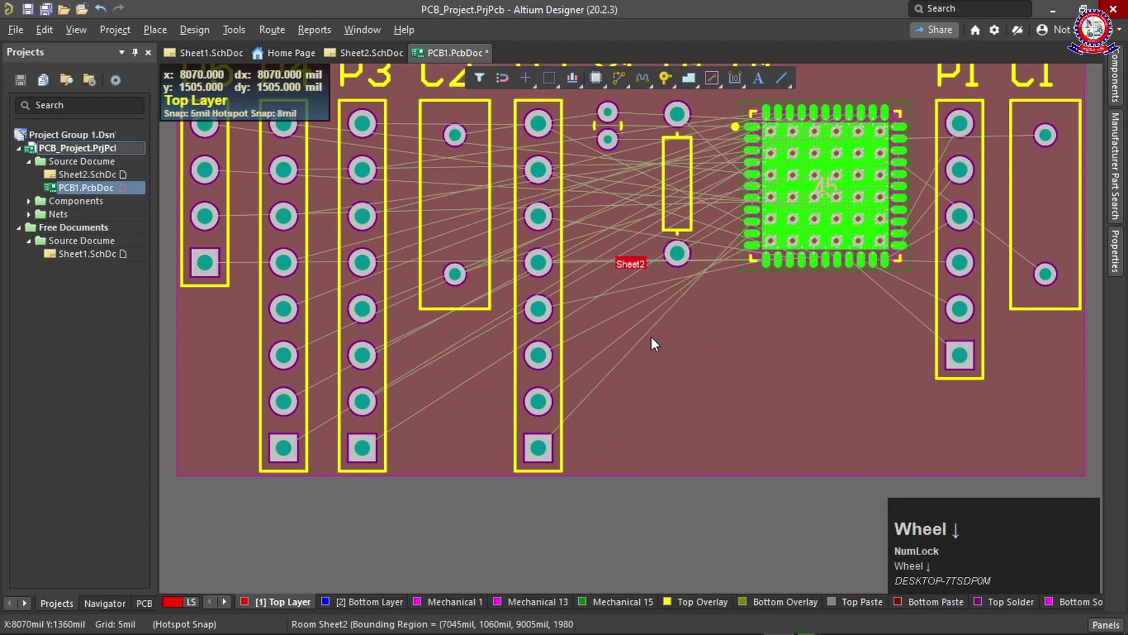
ctrl+scroll(651, 342, down, 5)
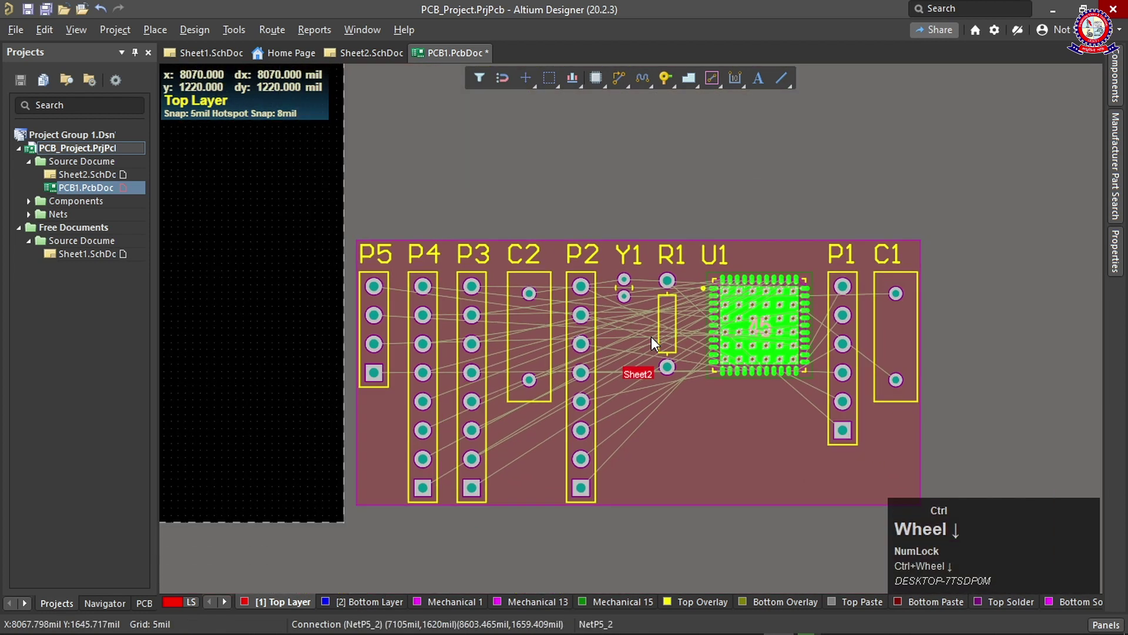
ctrl+scroll(651, 340, down, 3)
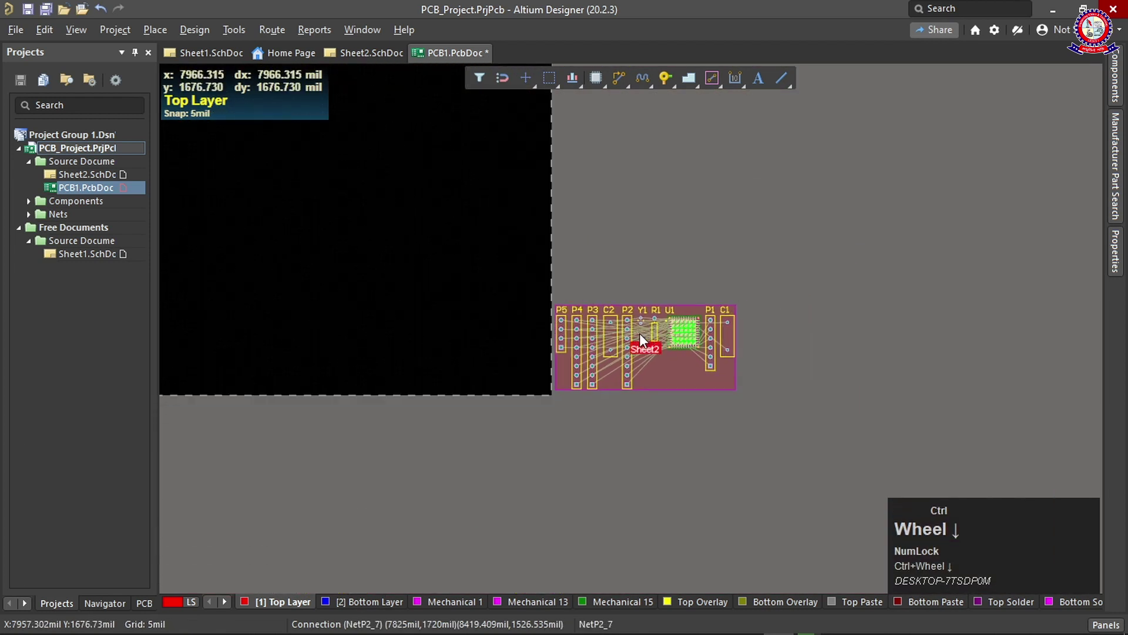
middle_drag(505, 302, 506, 305)
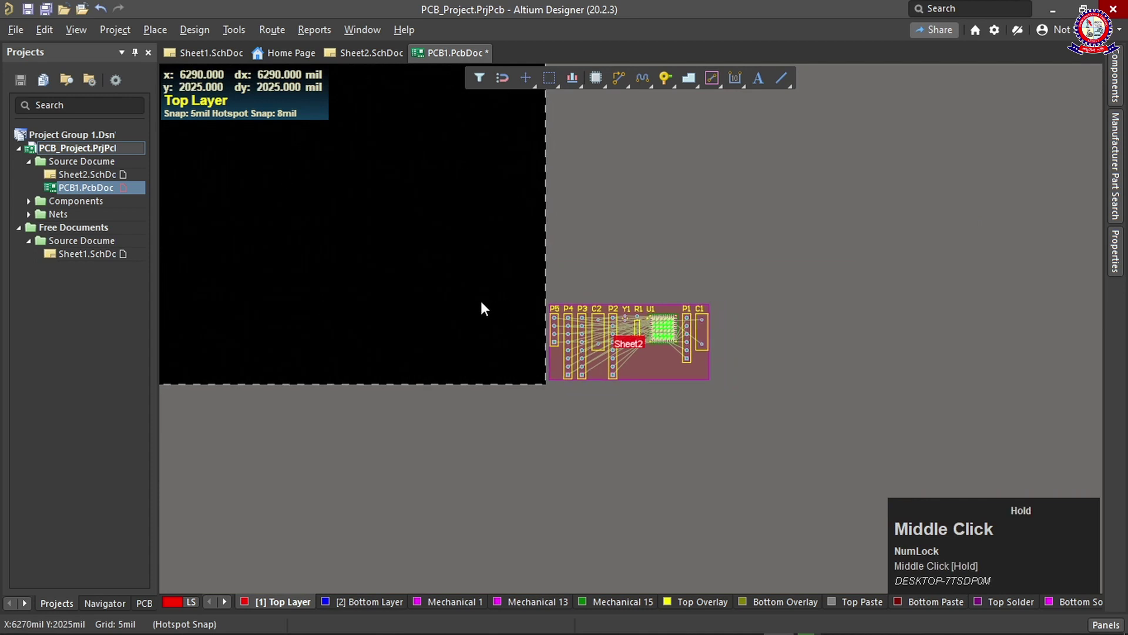
click(719, 323)
click(664, 368)
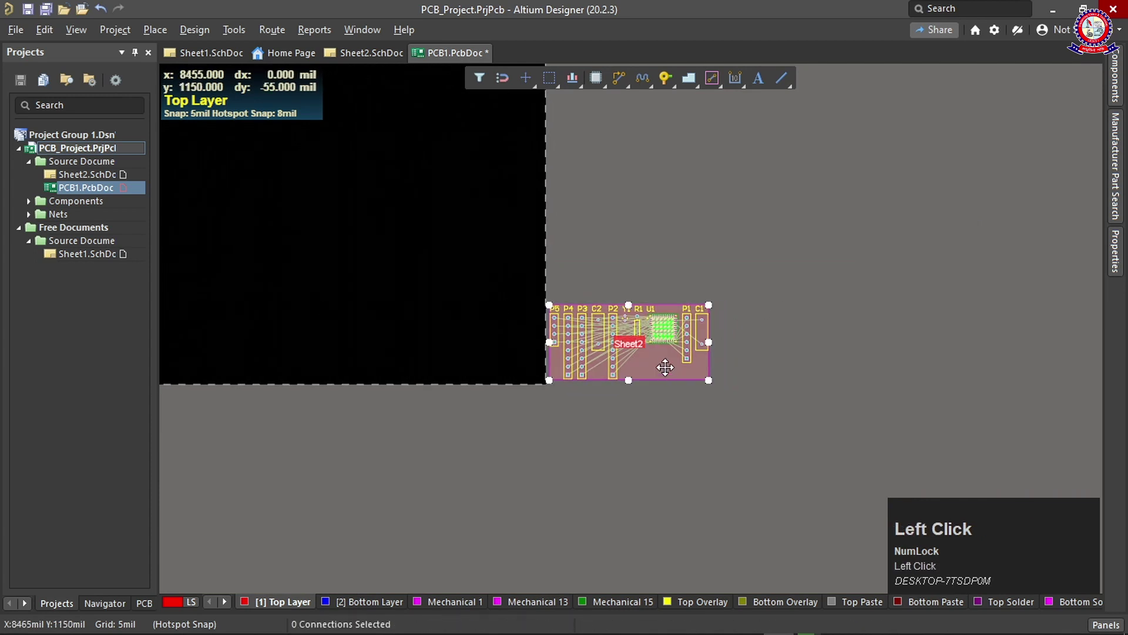
scroll(662, 354, up, 5)
scroll(658, 365, down, 5)
ctrl+scroll(657, 365, up, 4)
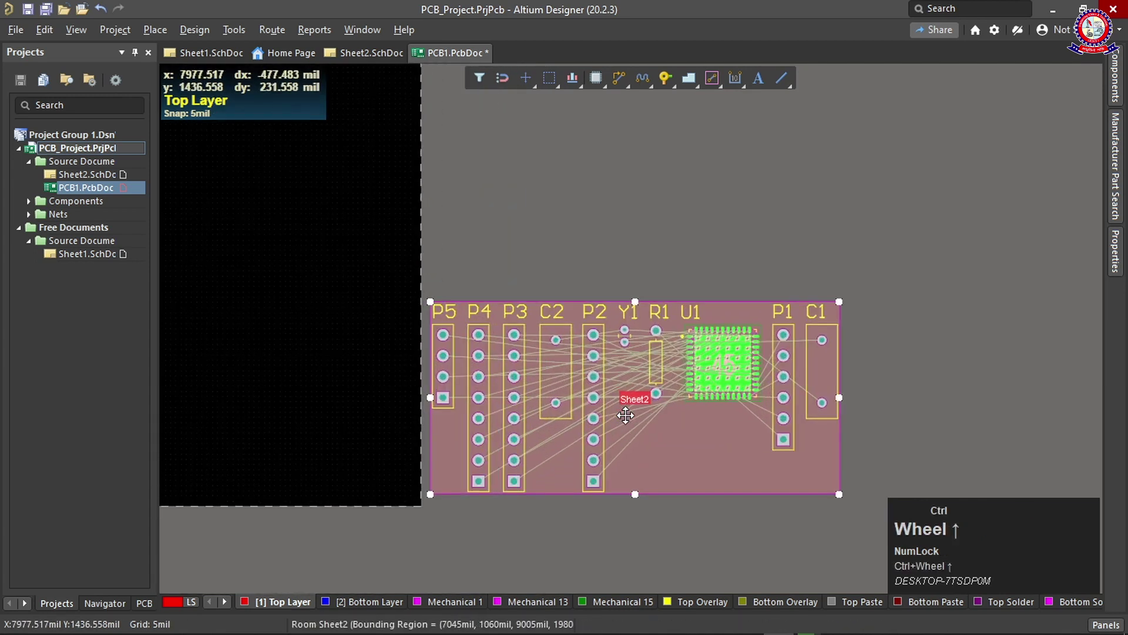
click(767, 445)
click(707, 459)
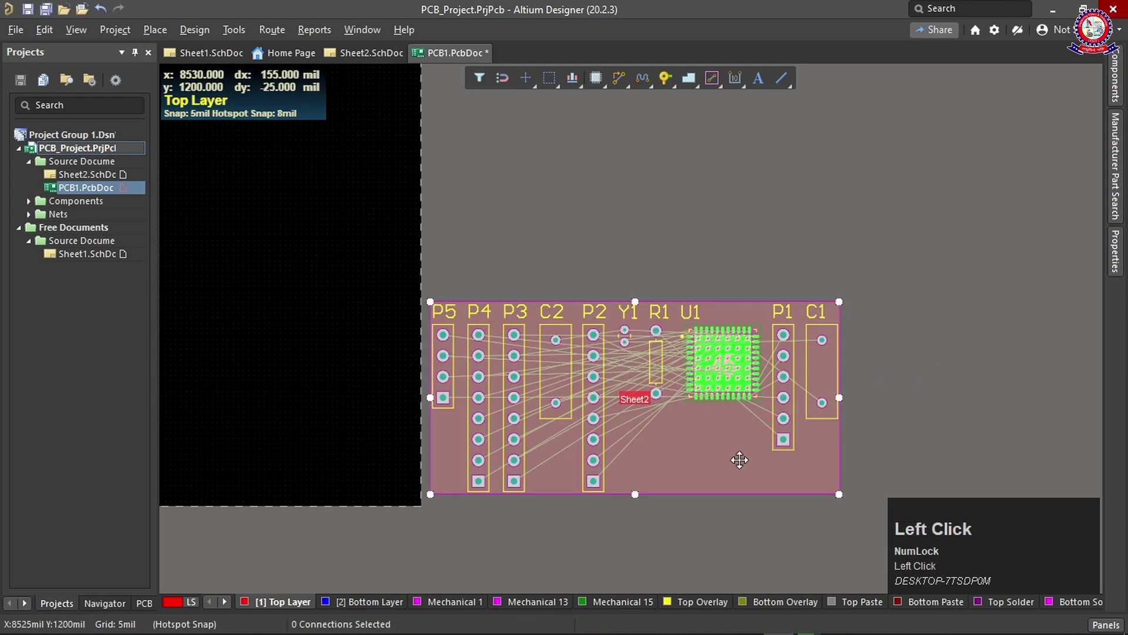
key(Delete)
Select all imported components and move them as a group from beside the board into the black board area
drag(1034, 190, 432, 509)
drag(496, 395, 218, 330)
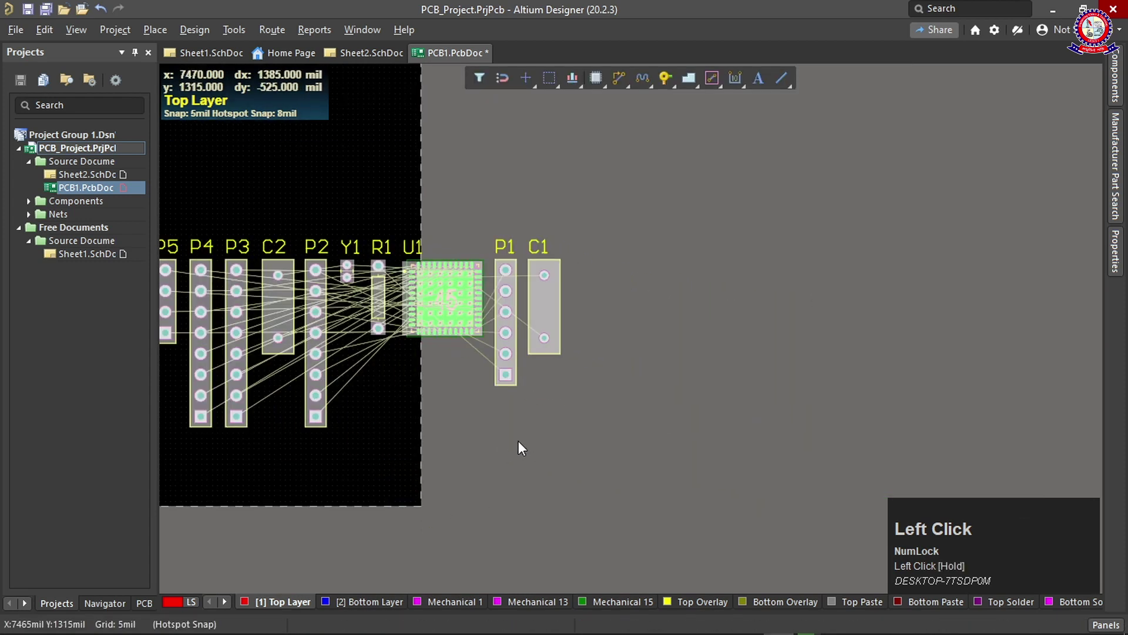
key(space)
right_drag(478, 432, 929, 429)
drag(676, 299, 373, 302)
right_drag(552, 390, 903, 420)
drag(733, 321, 405, 361)
drag(584, 209, 1083, 437)
drag(738, 359, 476, 432)
Move the selected component group close to the board's lower-left corner and deselect it
scroll(480, 434, up, 2)
scroll(480, 432, down, 2)
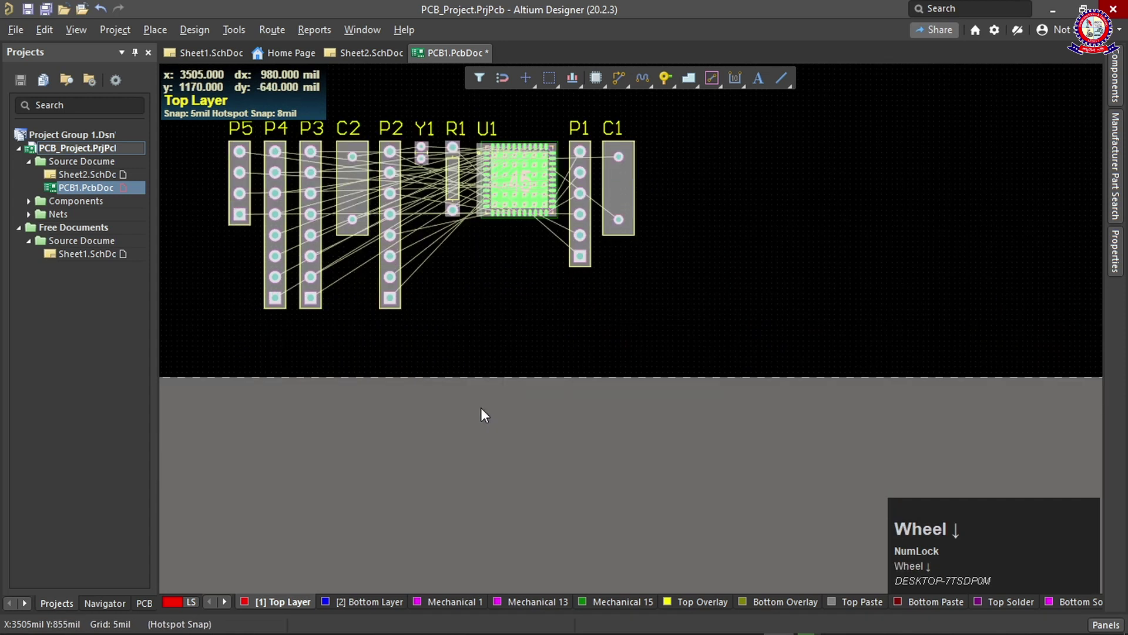
scroll(481, 407, up, 2)
scroll(481, 407, down, 4)
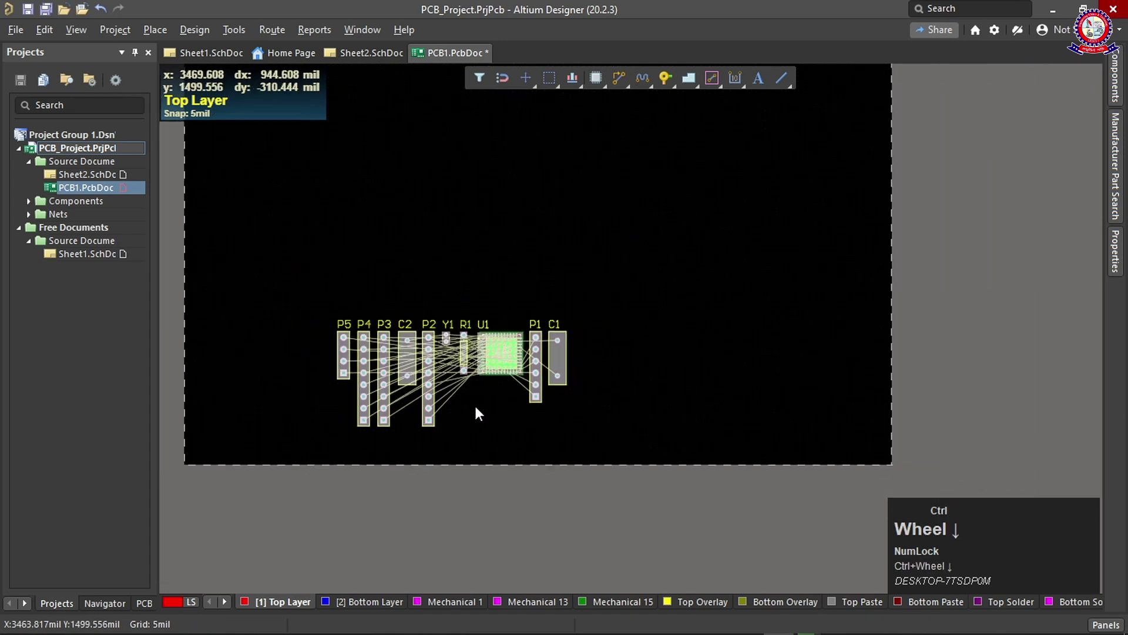
click(394, 386)
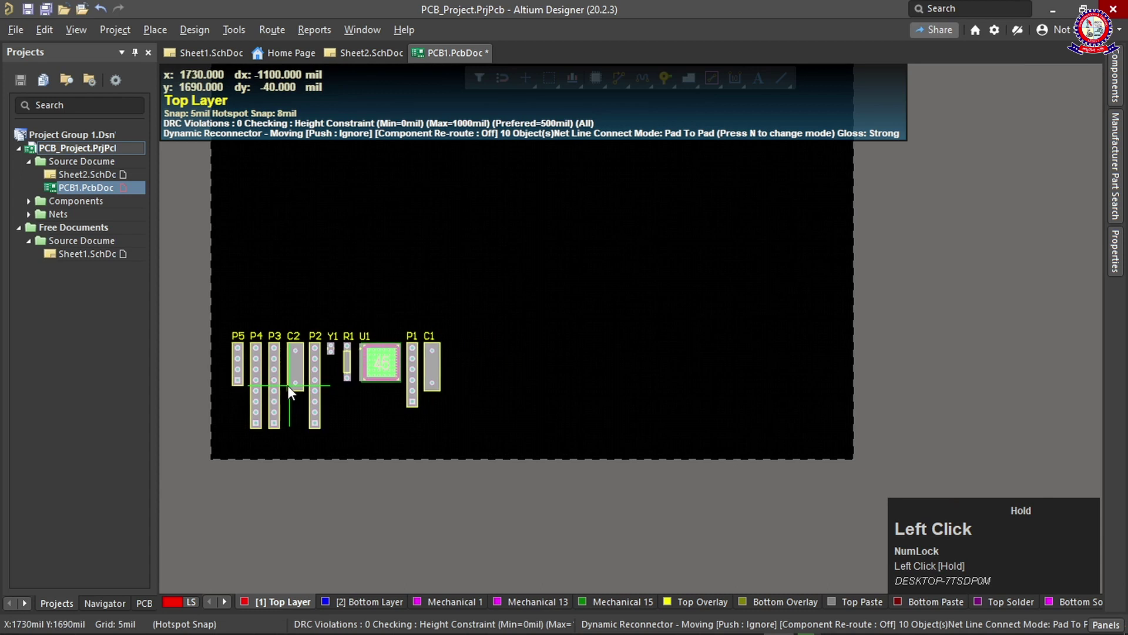
click(274, 390)
scroll(289, 449, up, 3)
scroll(289, 447, down, 3)
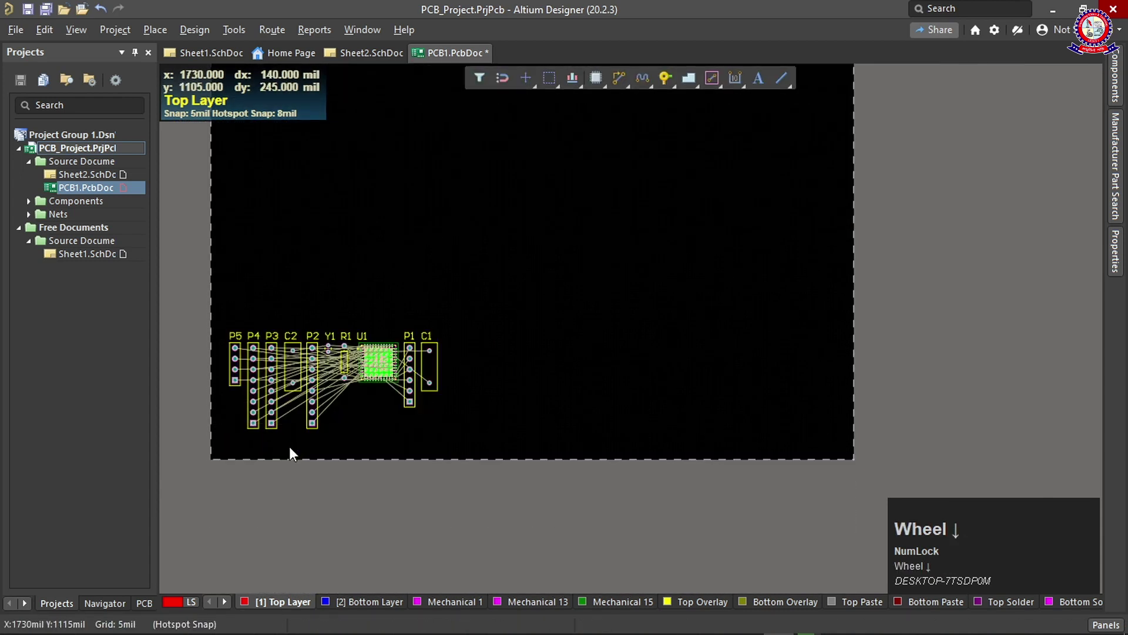
ctrl+scroll(288, 441, up, 4)
ctrl+scroll(295, 412, up, 2)
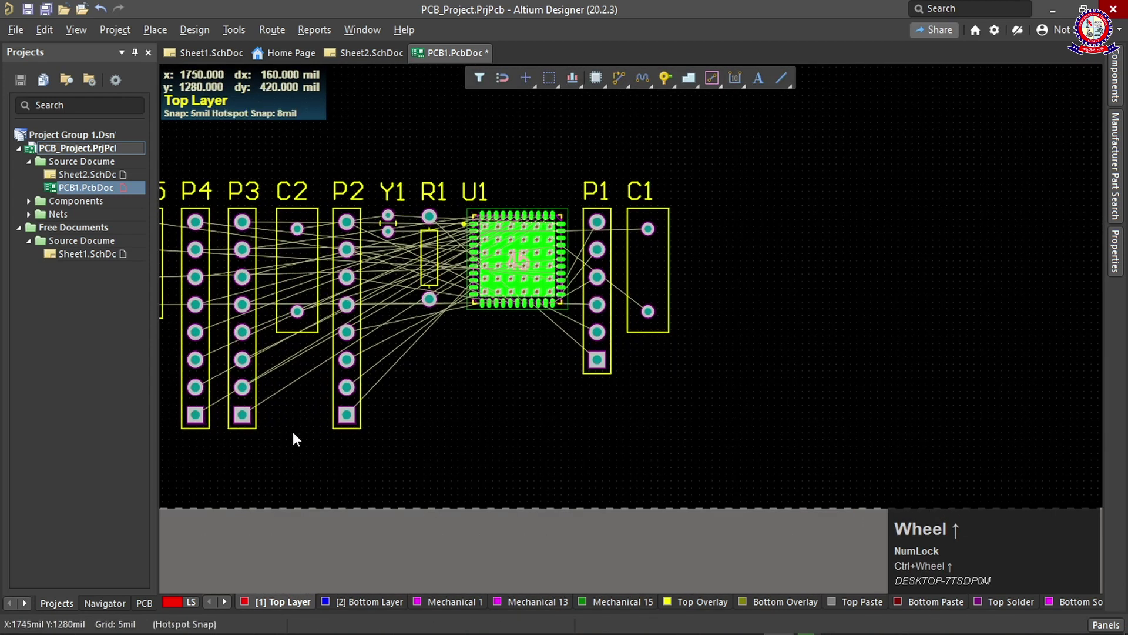
middle_drag(293, 432, 292, 435)
right_drag(352, 457, 423, 463)
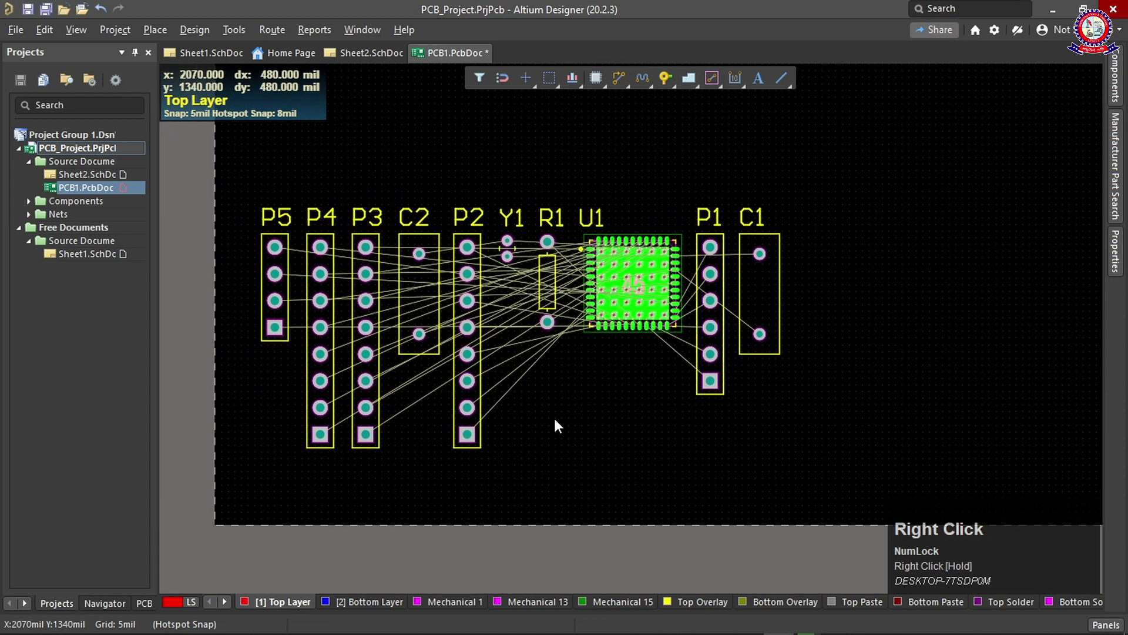
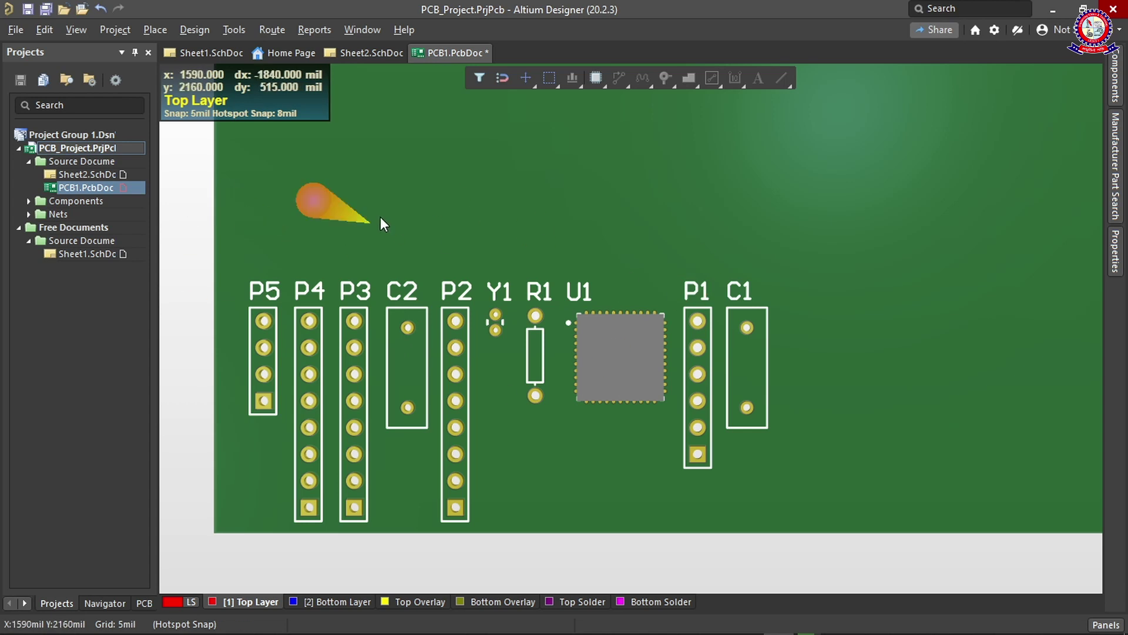
Switch the PCB view from 3D to 2D layout mode, and from there to Board Planning Mode
click(80, 35)
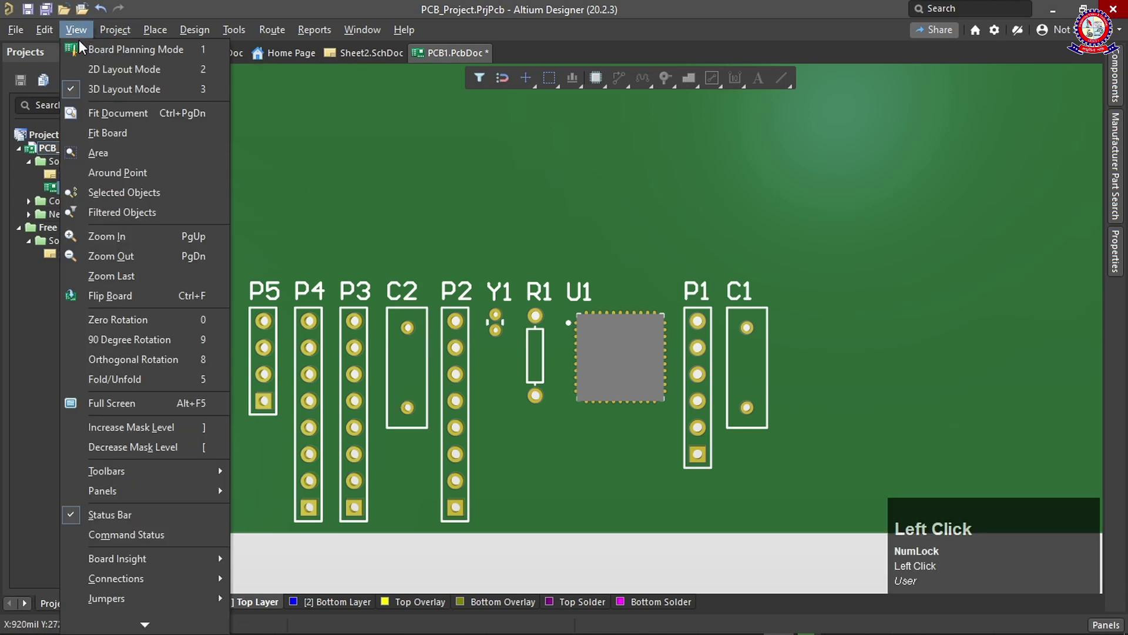
click(81, 60)
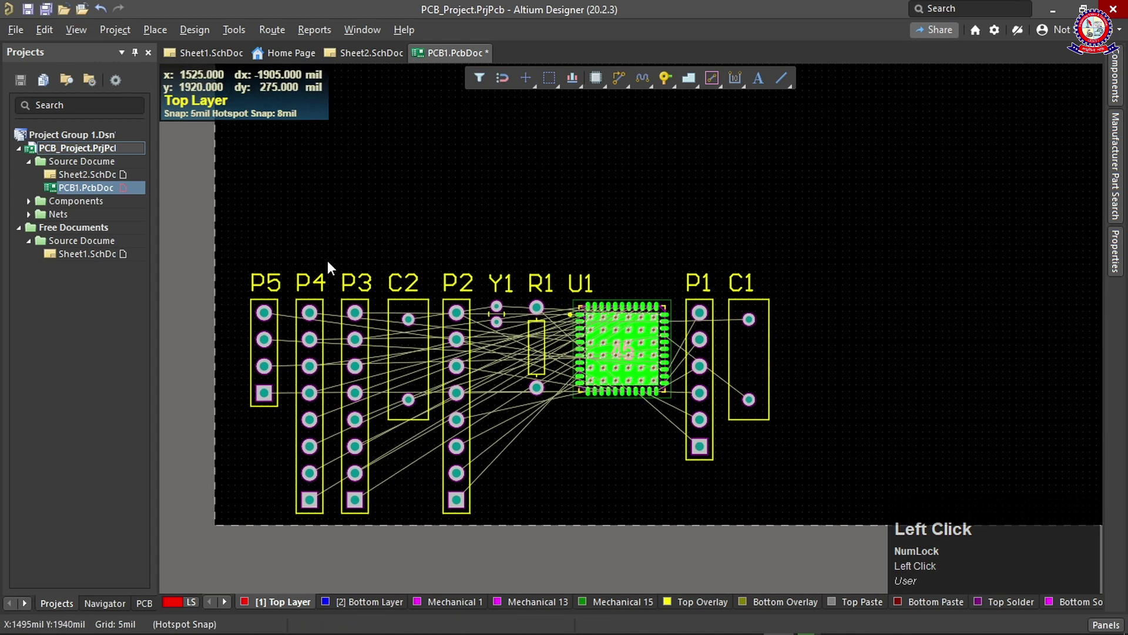
click(73, 31)
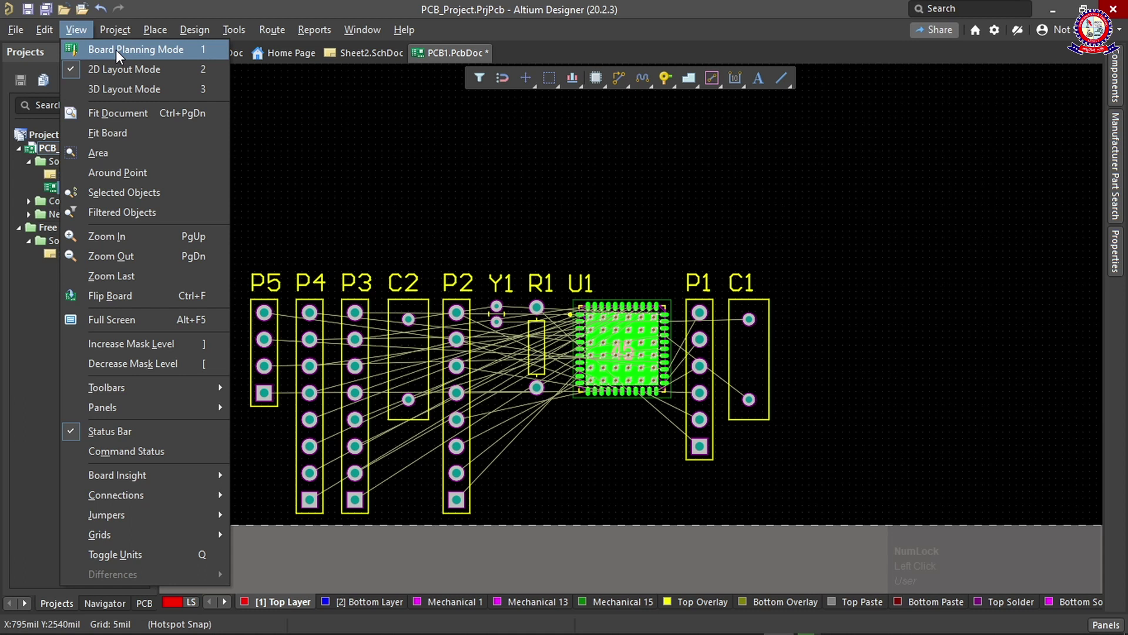
click(169, 50)
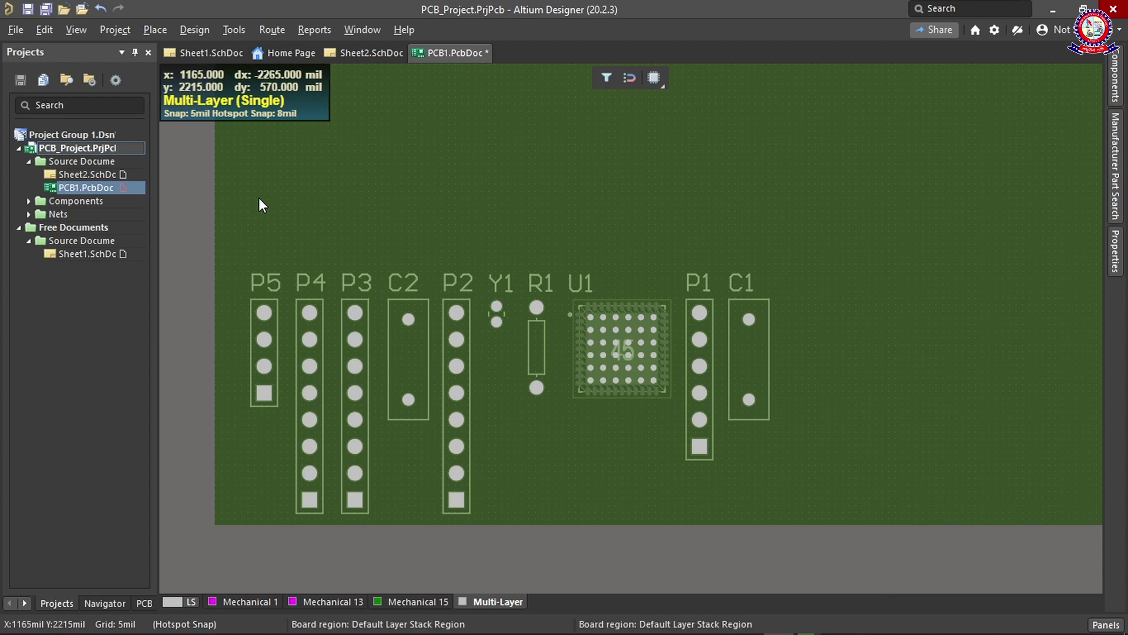
Redefine the board shape as a rectangle about 2135 by 985 mil, closely enclosing all components from P5 to C1
scroll(708, 310, down, 2)
ctrl+scroll(708, 296, down, 4)
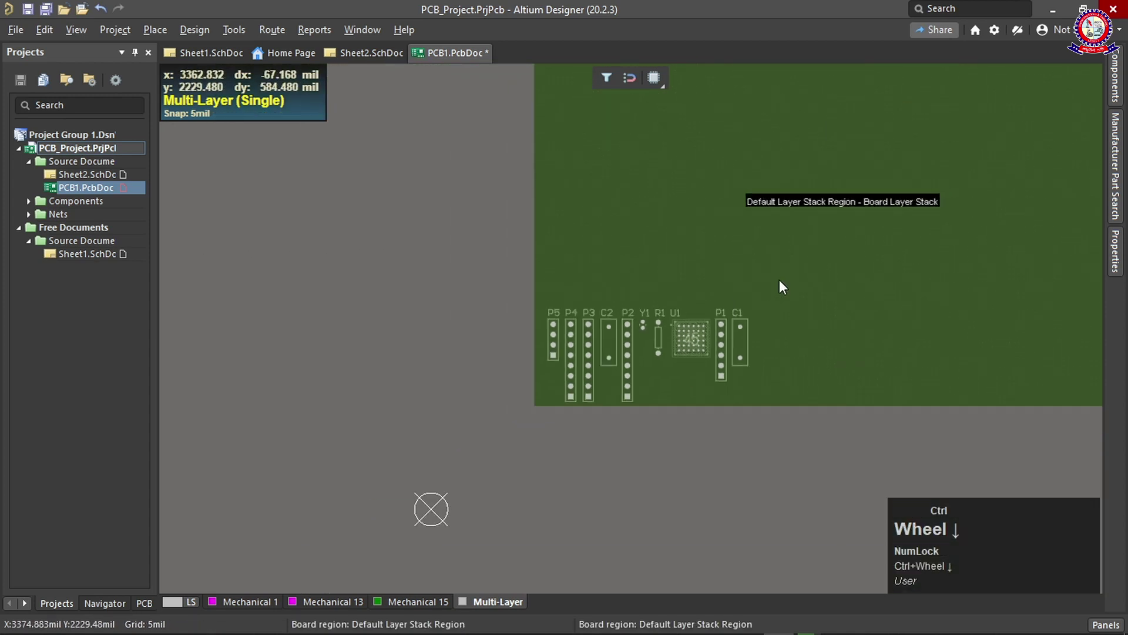
ctrl+scroll(770, 394, up, 2)
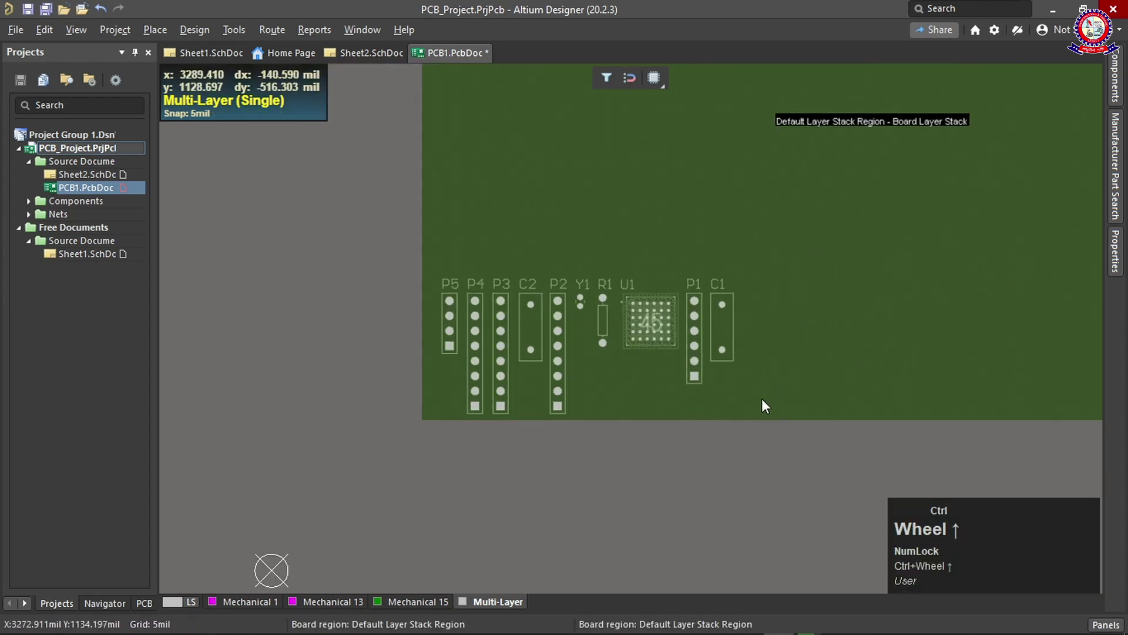
ctrl+scroll(713, 384, up, 2)
scroll(580, 346, down, 1)
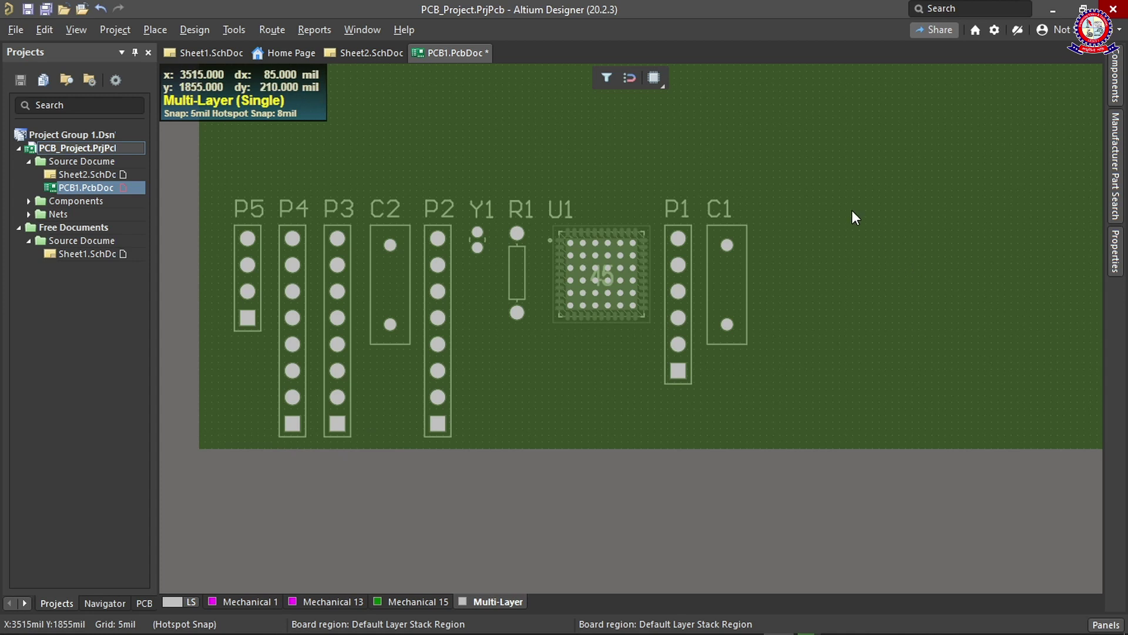
click(203, 33)
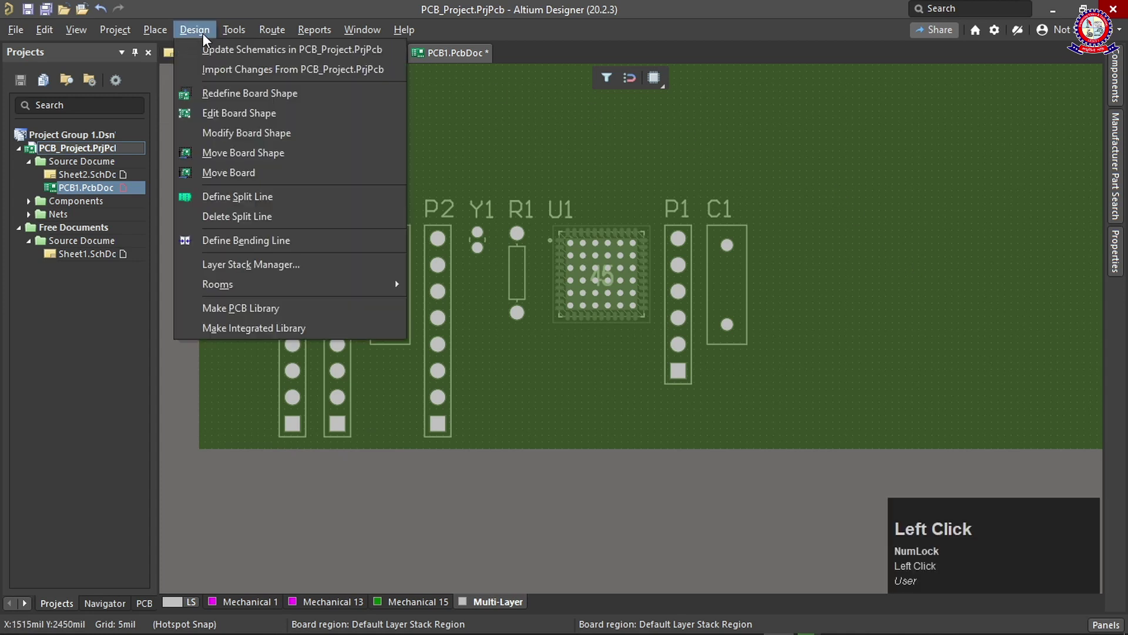
click(230, 100)
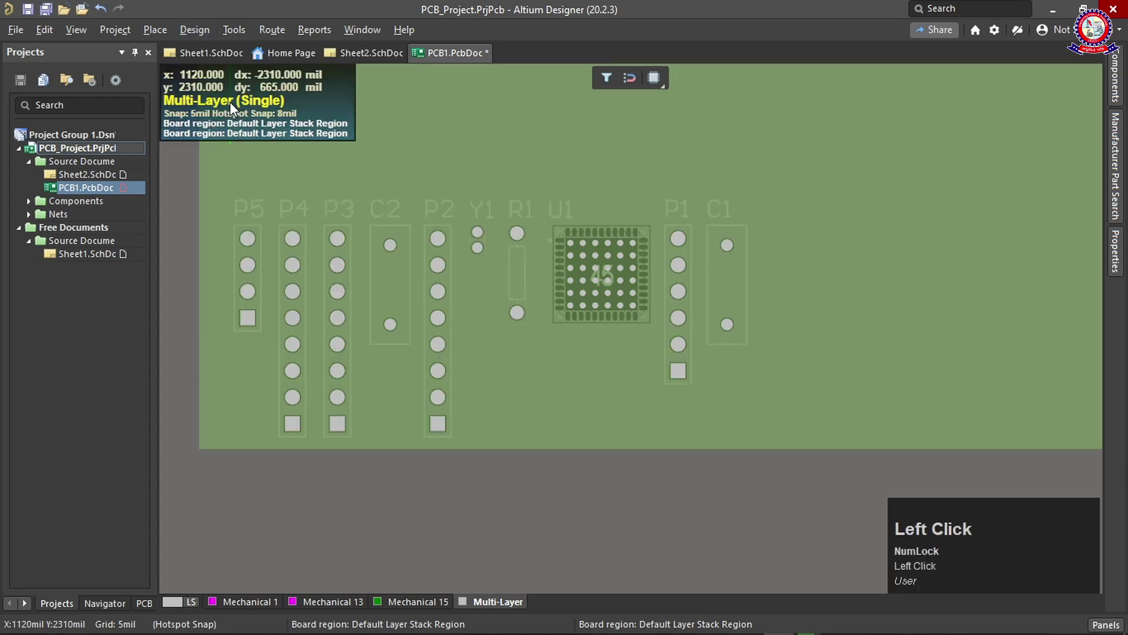
click(198, 183)
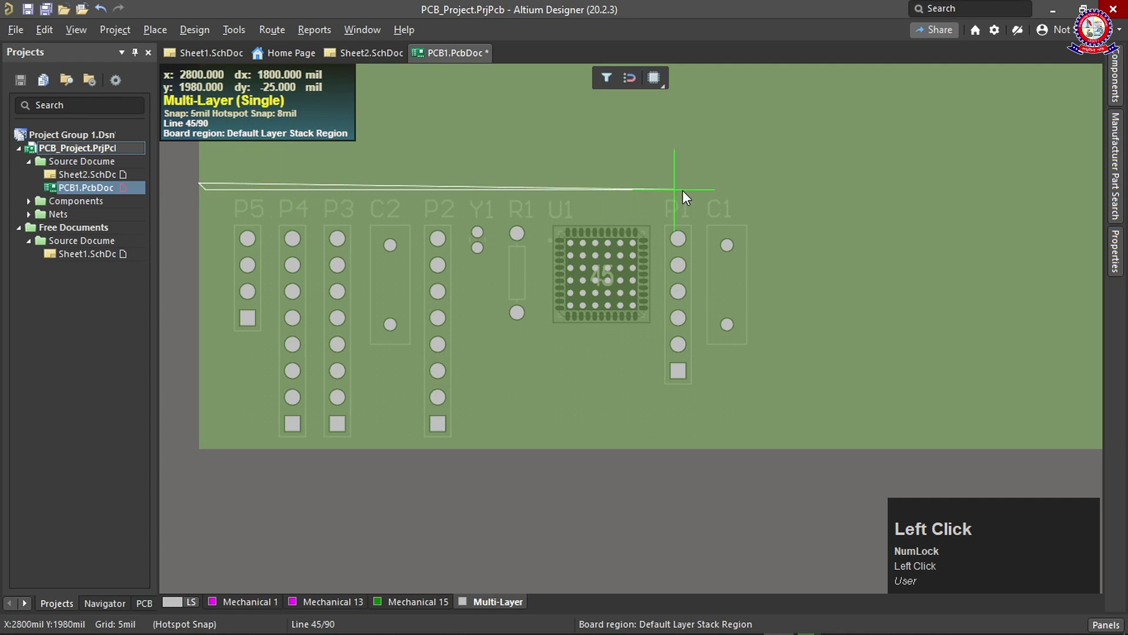
click(763, 190)
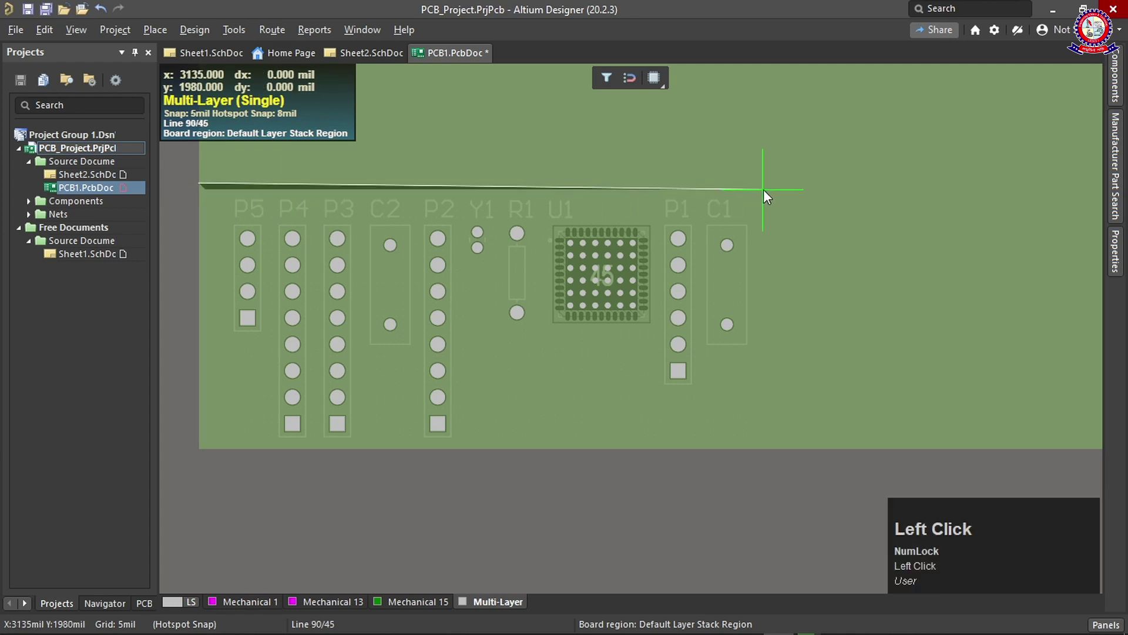
click(763, 450)
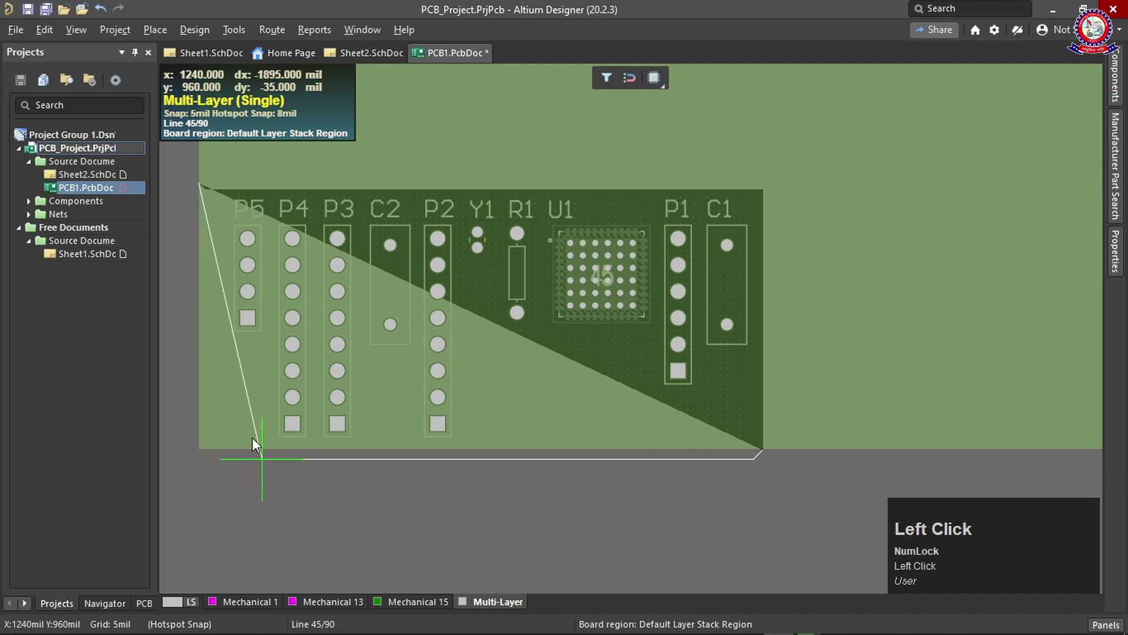
click(198, 450)
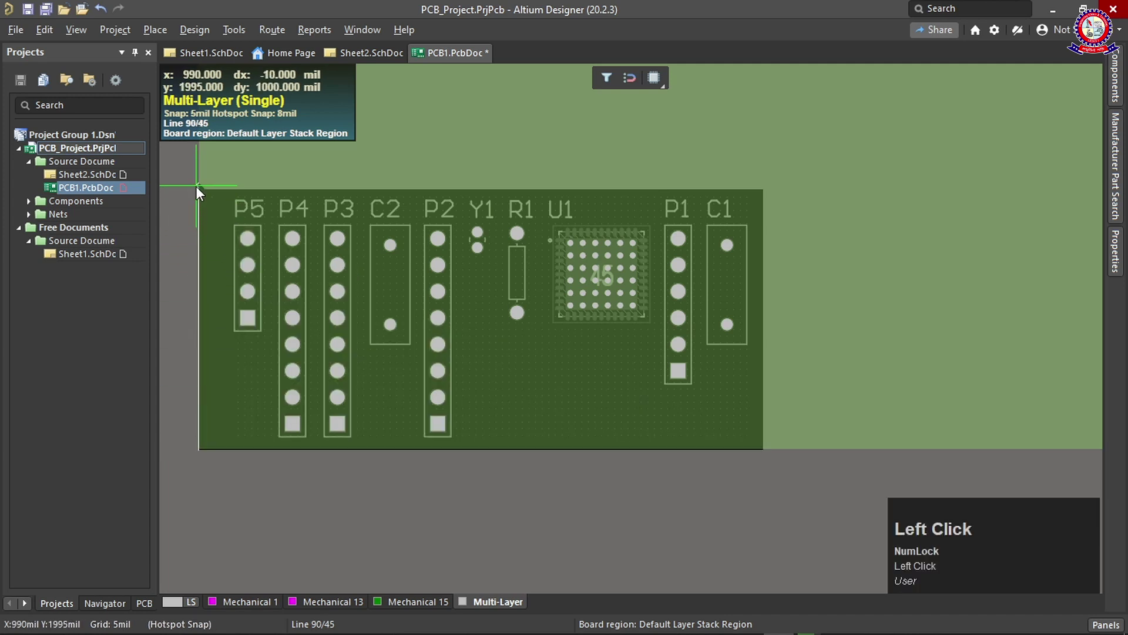
scroll(195, 185, up, 4)
scroll(196, 244, down, 3)
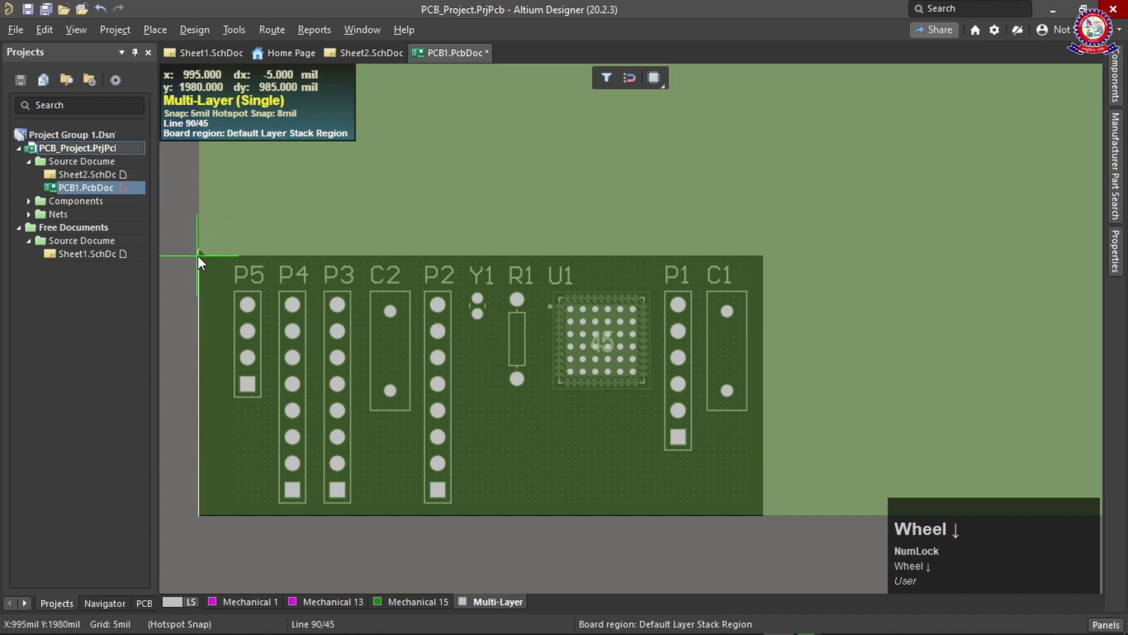
click(198, 255)
click(205, 255)
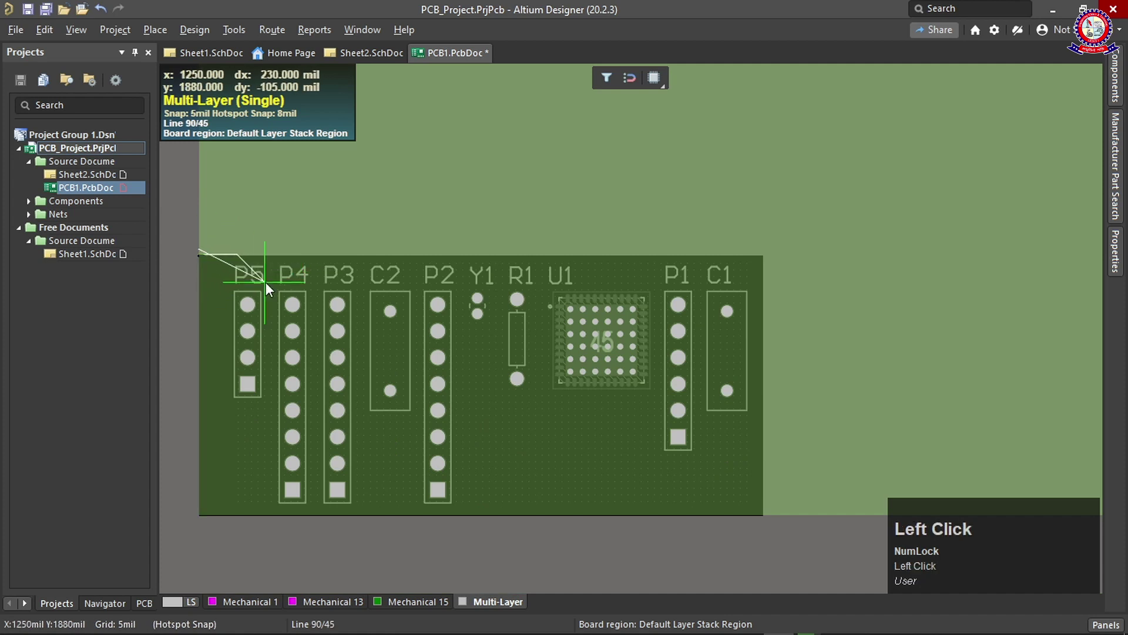
right_click(262, 218)
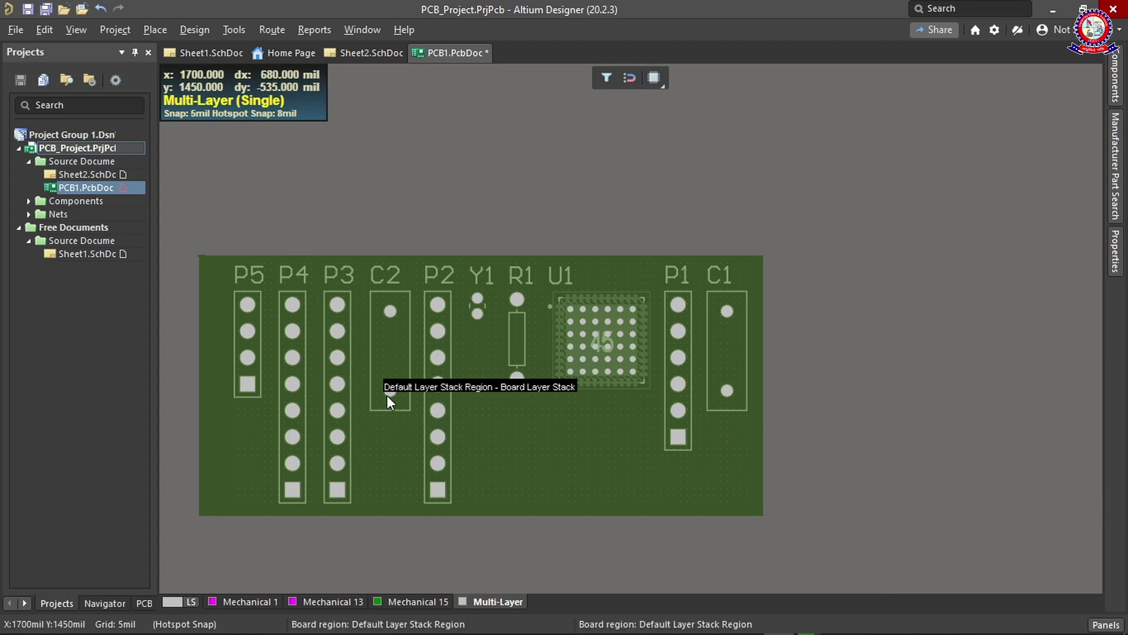
scroll(420, 402, up, 1)
scroll(416, 390, down, 3)
right_click(419, 336)
right_drag(420, 337, 567, 429)
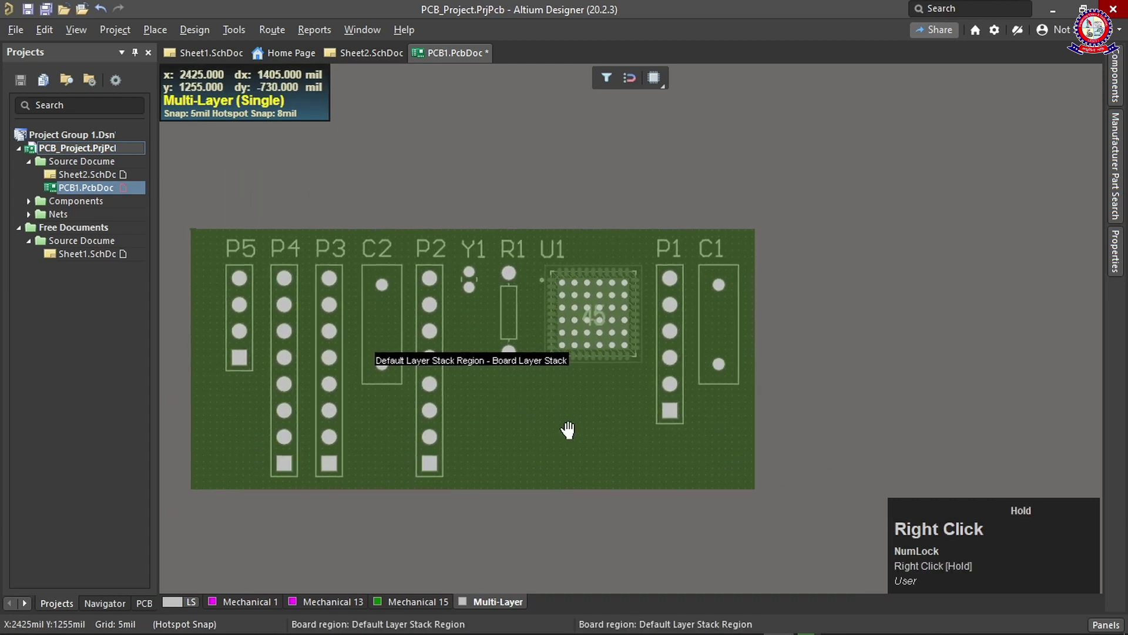
ctrl+scroll(586, 407, down, 2)
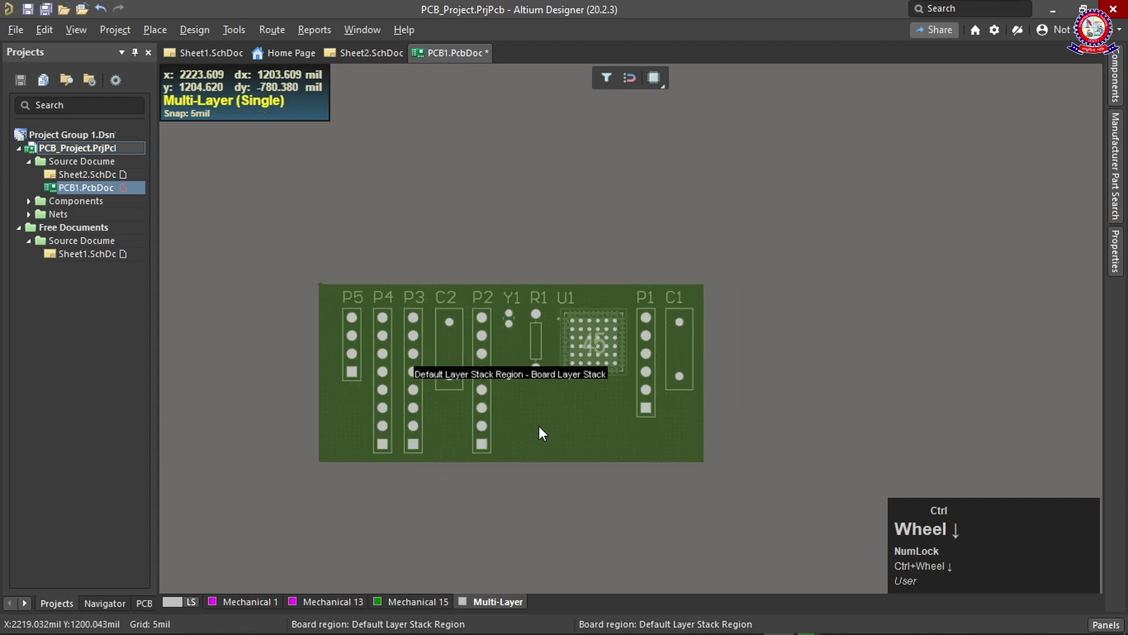
ctrl+scroll(539, 426, up, 2)
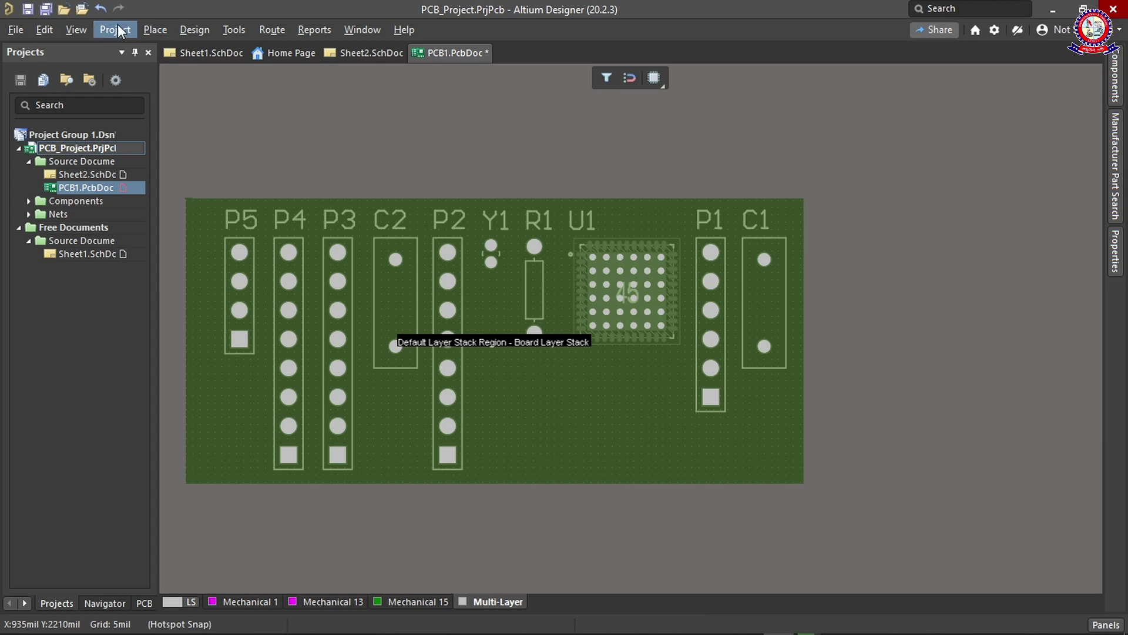
Redefine the board shape as a rectangle about 2050 by 990 mil, trimming the empty strip beside header P5
click(186, 30)
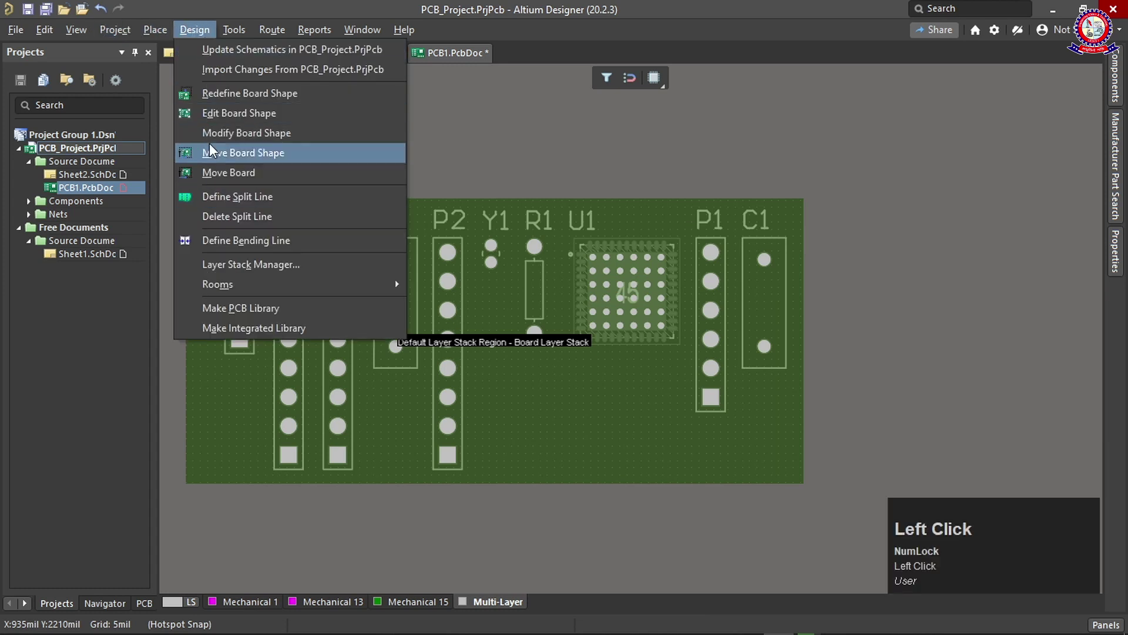
click(224, 95)
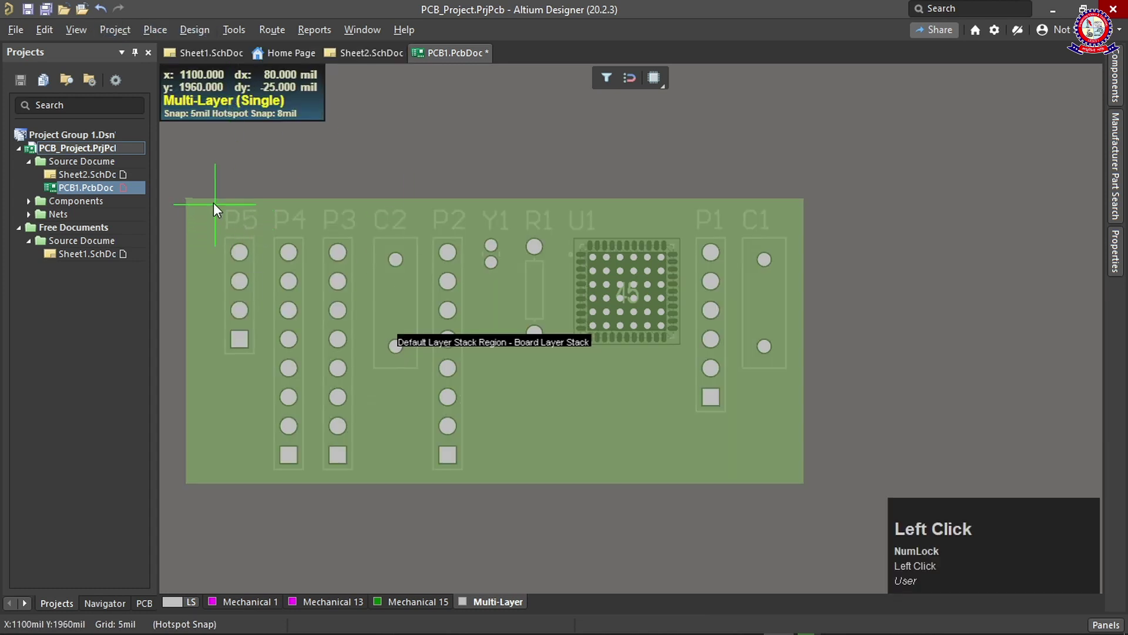
mouse_move(211, 199)
mouse_down()
mouse_move(280, 287)
mouse_move(208, 199)
mouse_up()
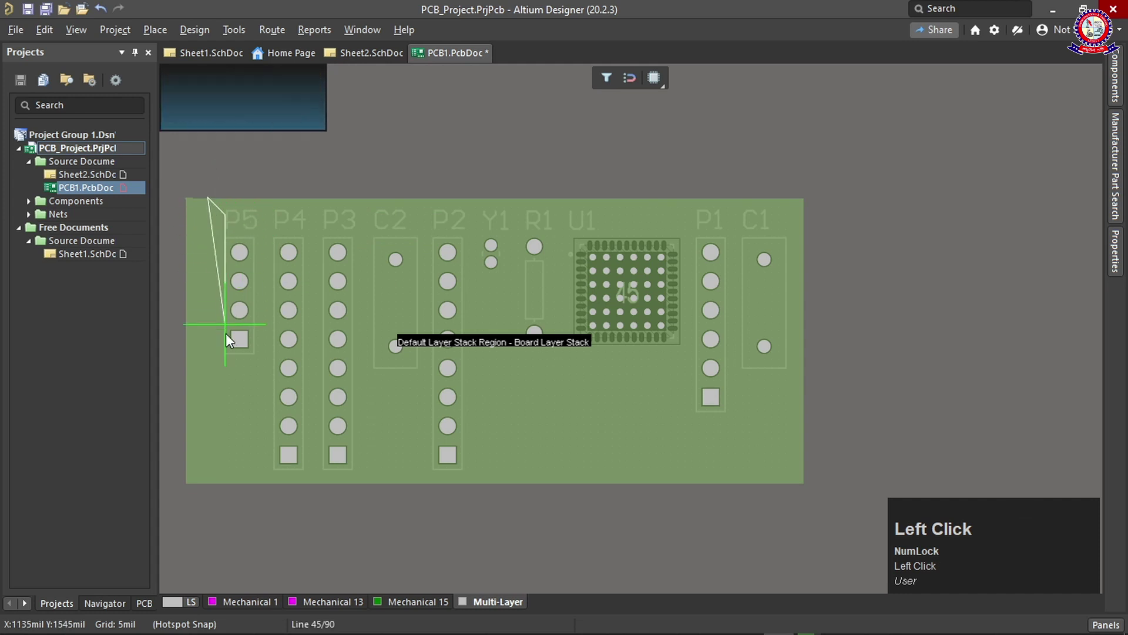
click(212, 485)
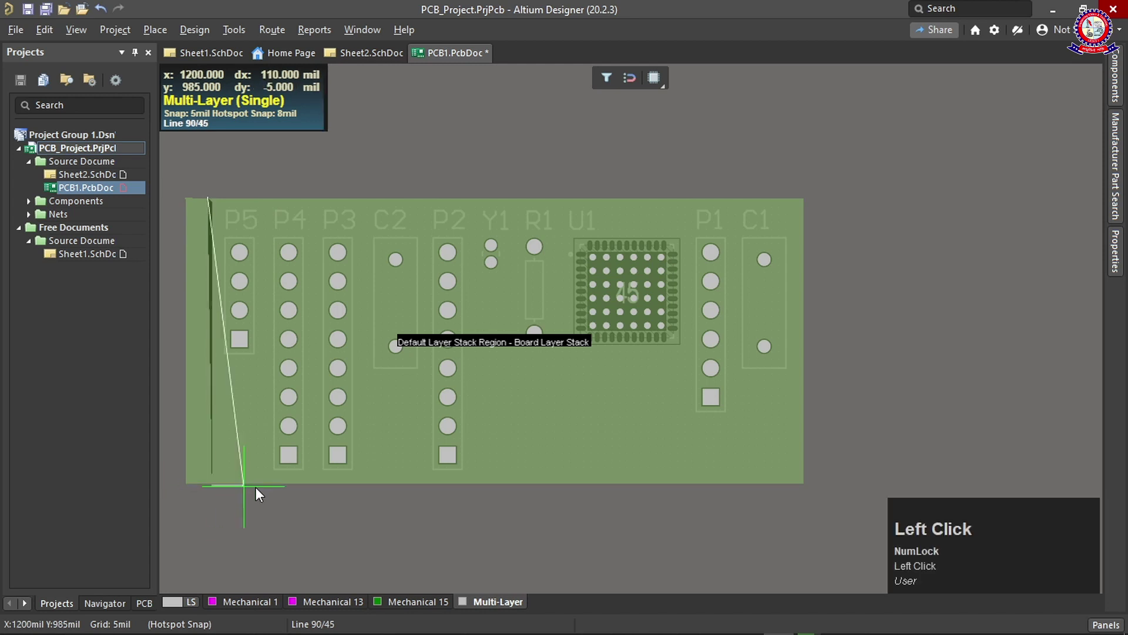
click(807, 481)
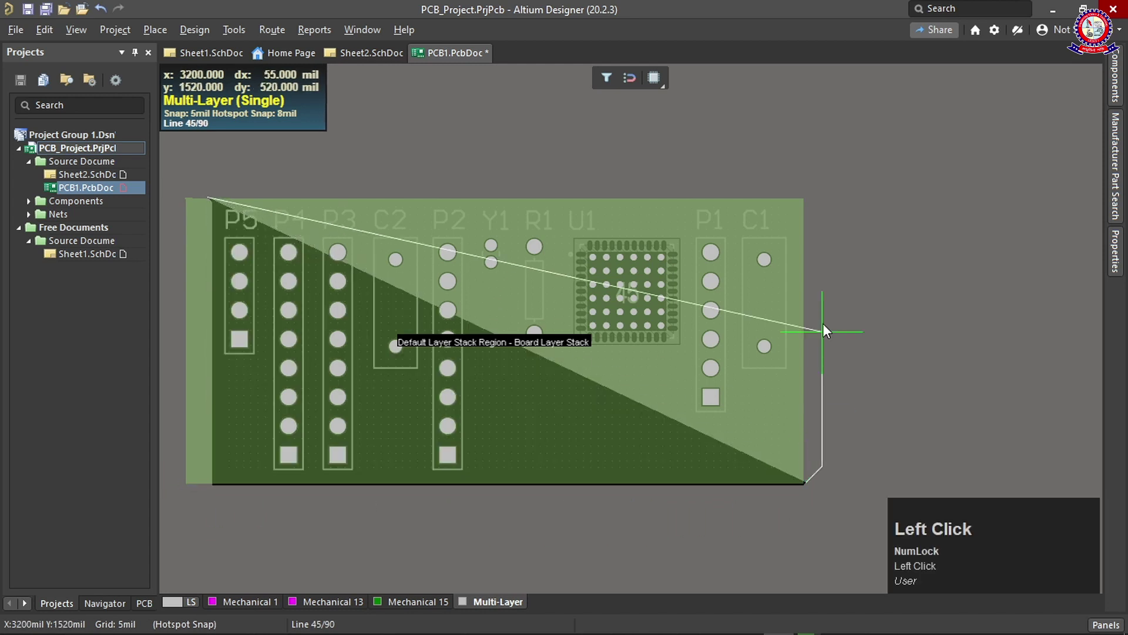
click(804, 199)
key(space)
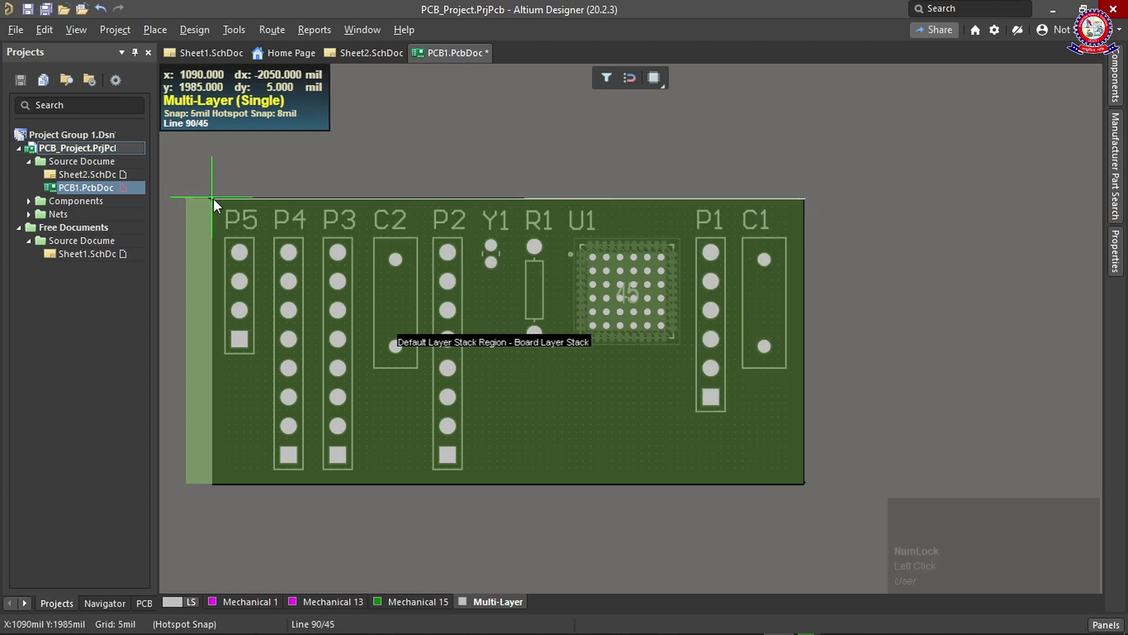
click(212, 198)
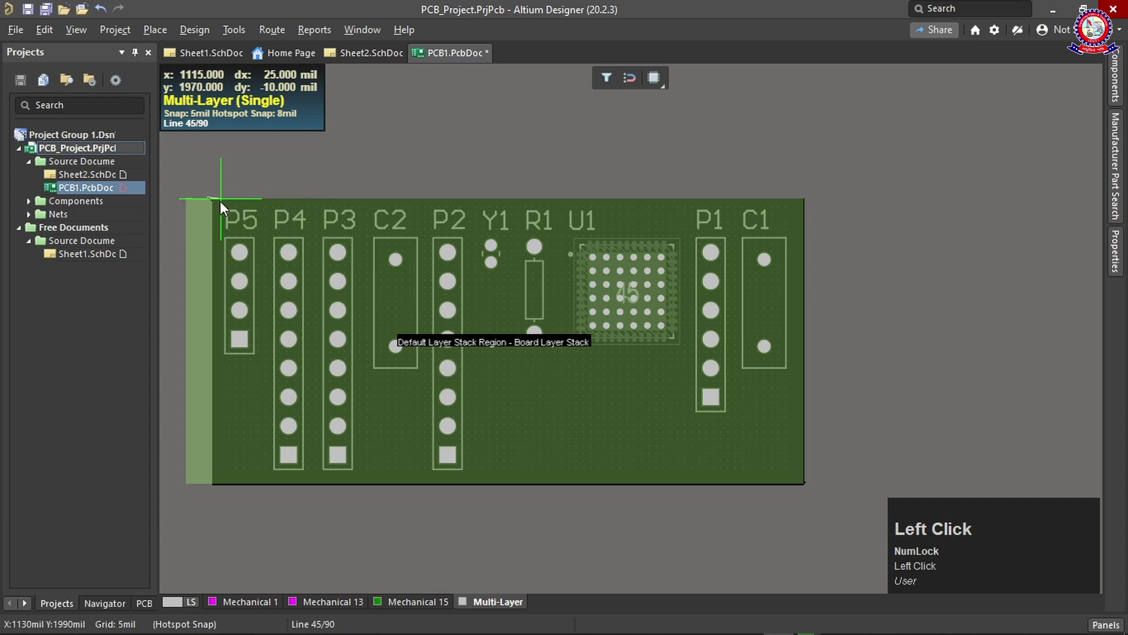
scroll(207, 229, up, 3)
scroll(207, 229, down, 3)
ctrl+scroll(211, 314, up, 5)
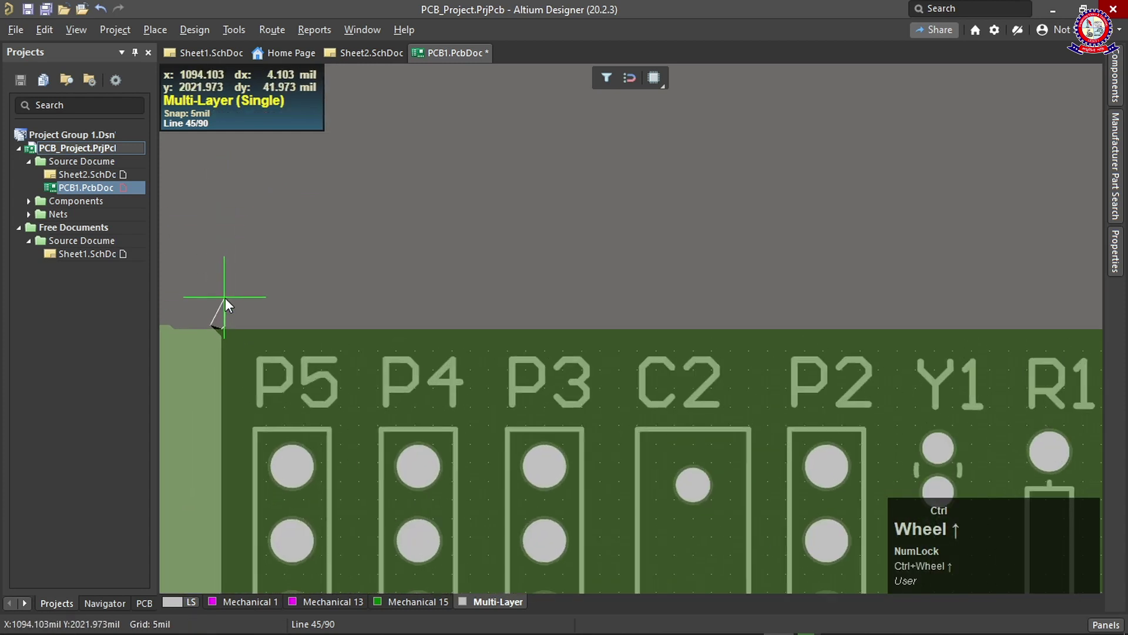
ctrl+scroll(232, 339, up, 2)
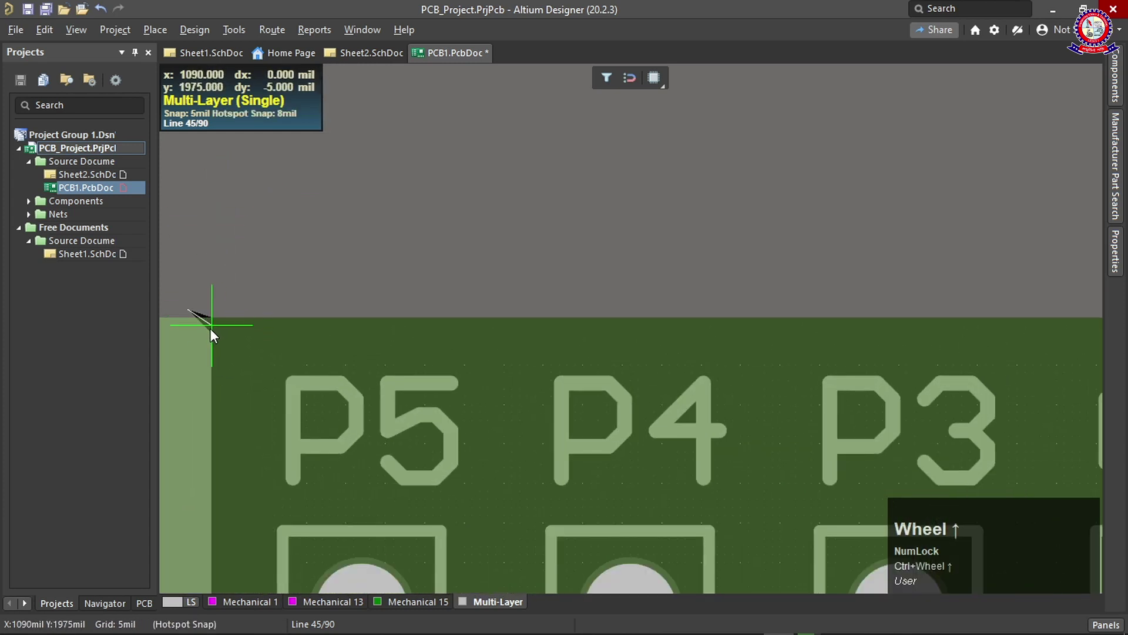
click(212, 330)
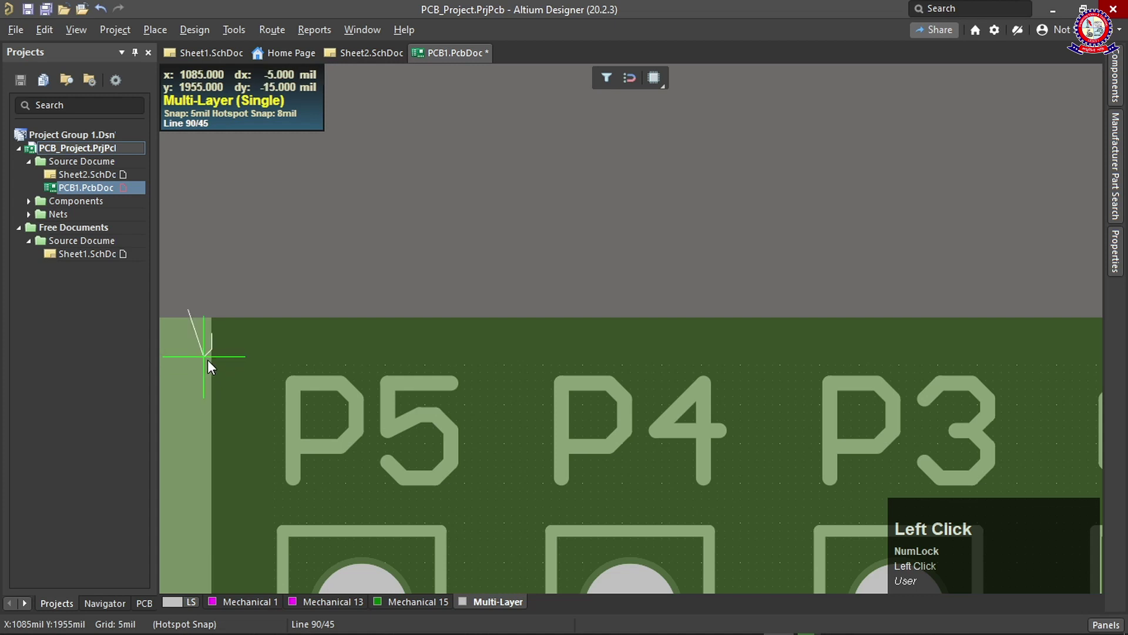
right_click(207, 360)
scroll(497, 354, down, 2)
ctrl+scroll(498, 353, down, 1)
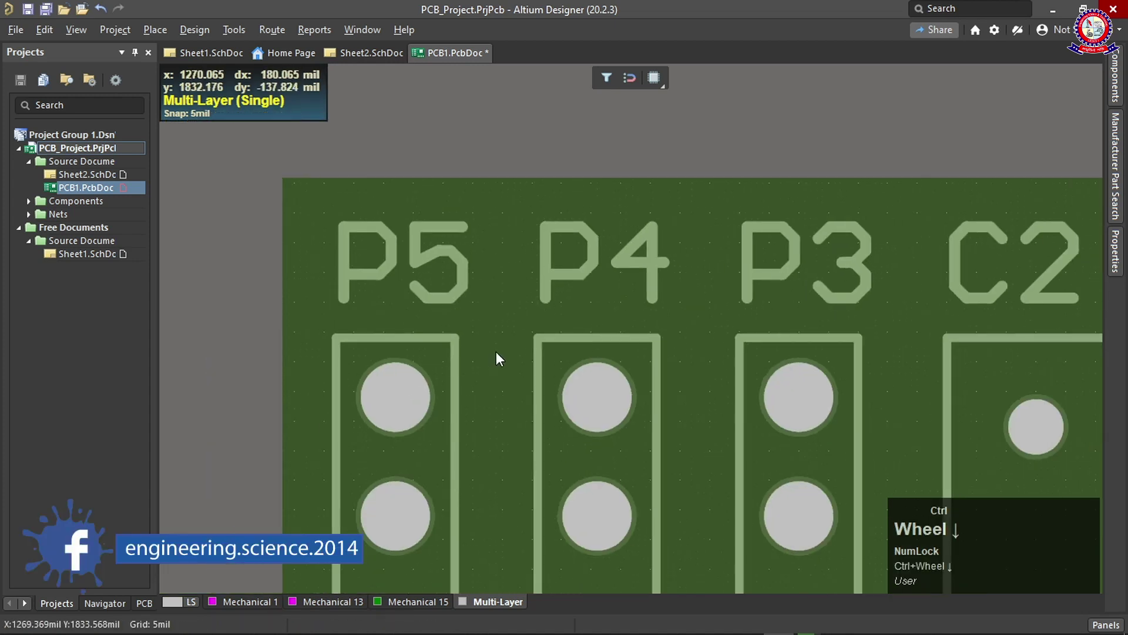
ctrl+scroll(497, 357, down, 4)
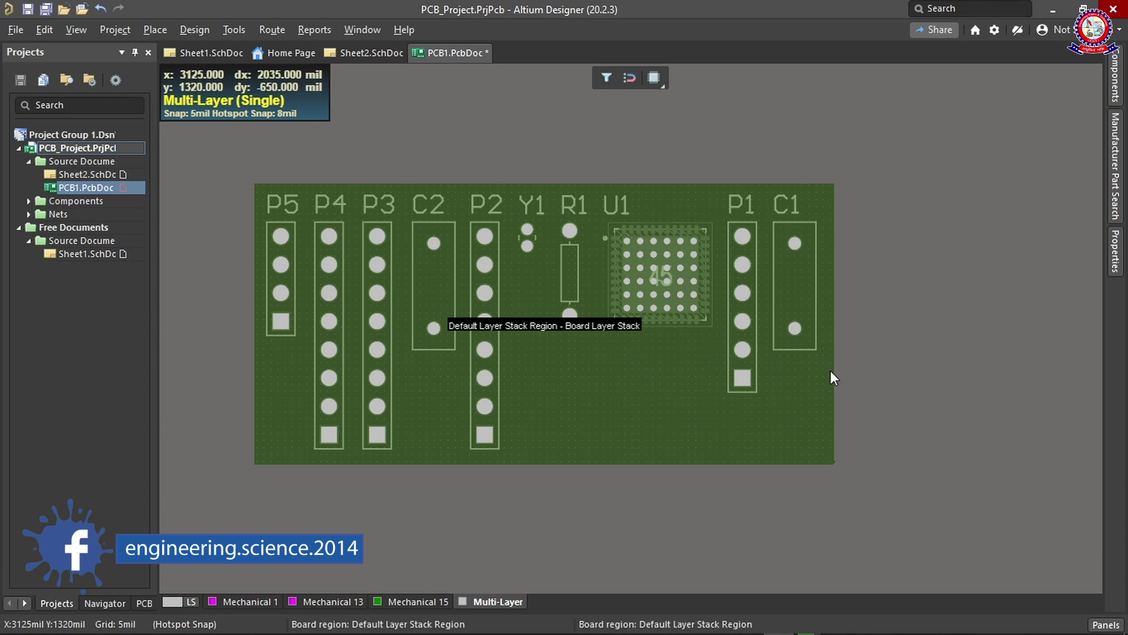
Open the Sheet2.SchDoc schematic and look up its command for updating PCB1.PcbDoc without running it
click(80, 175)
click(193, 30)
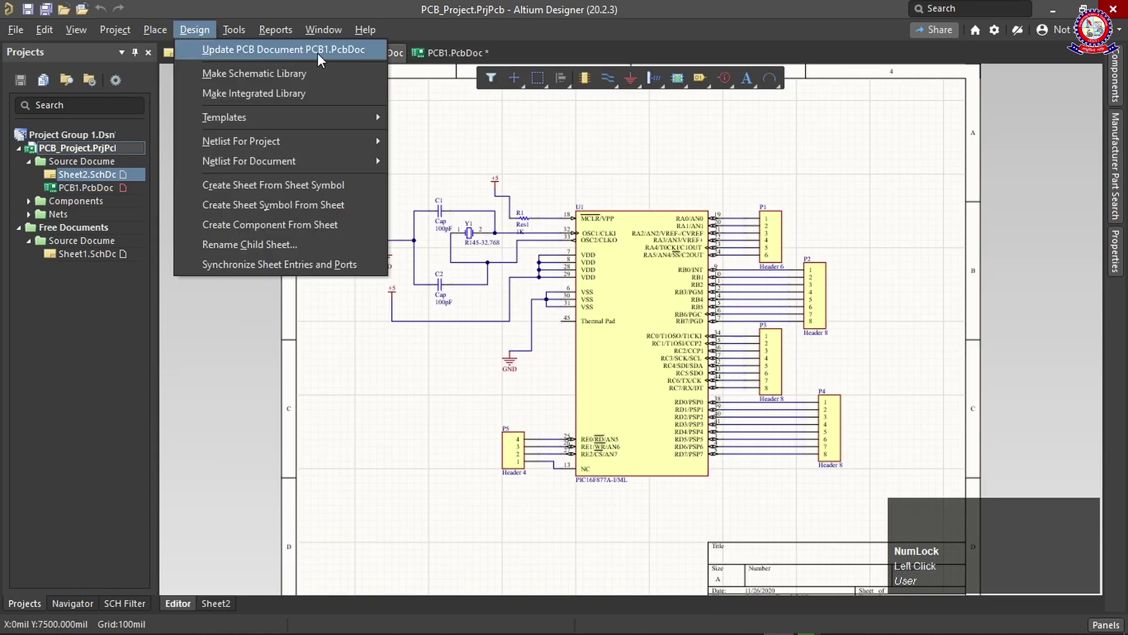
click(249, 351)
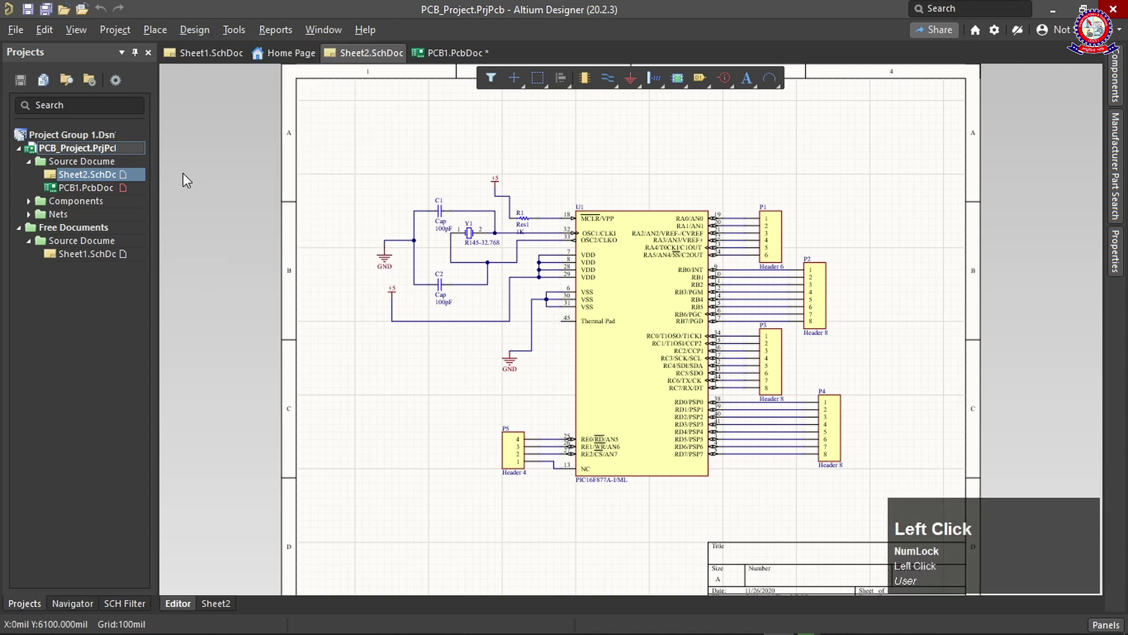
click(15, 30)
mouse_move(116, 53)
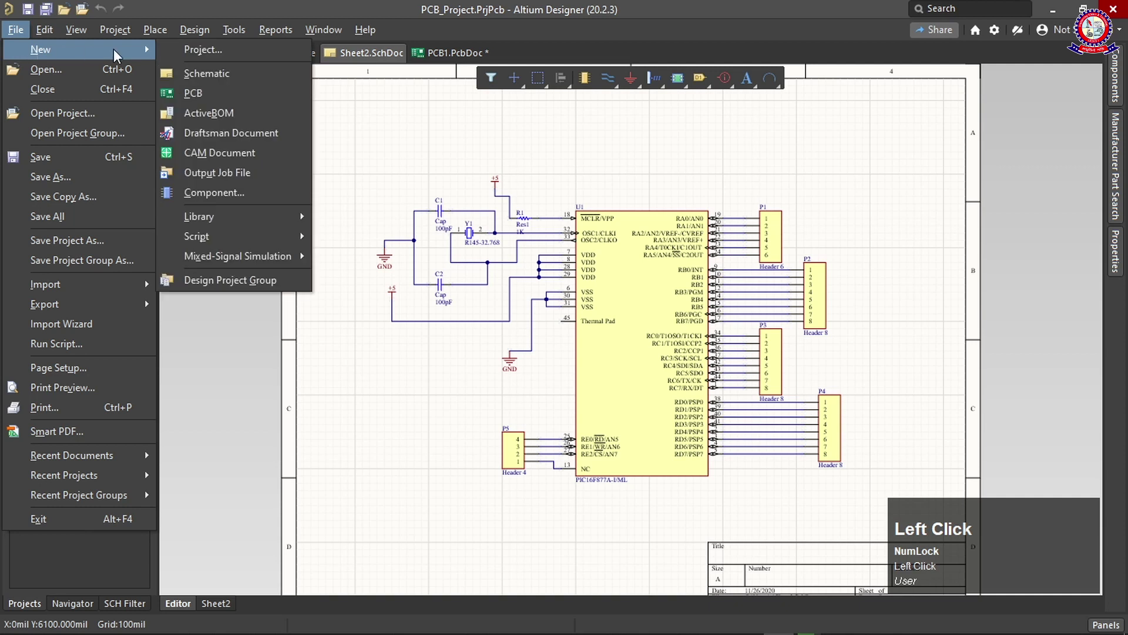
click(402, 160)
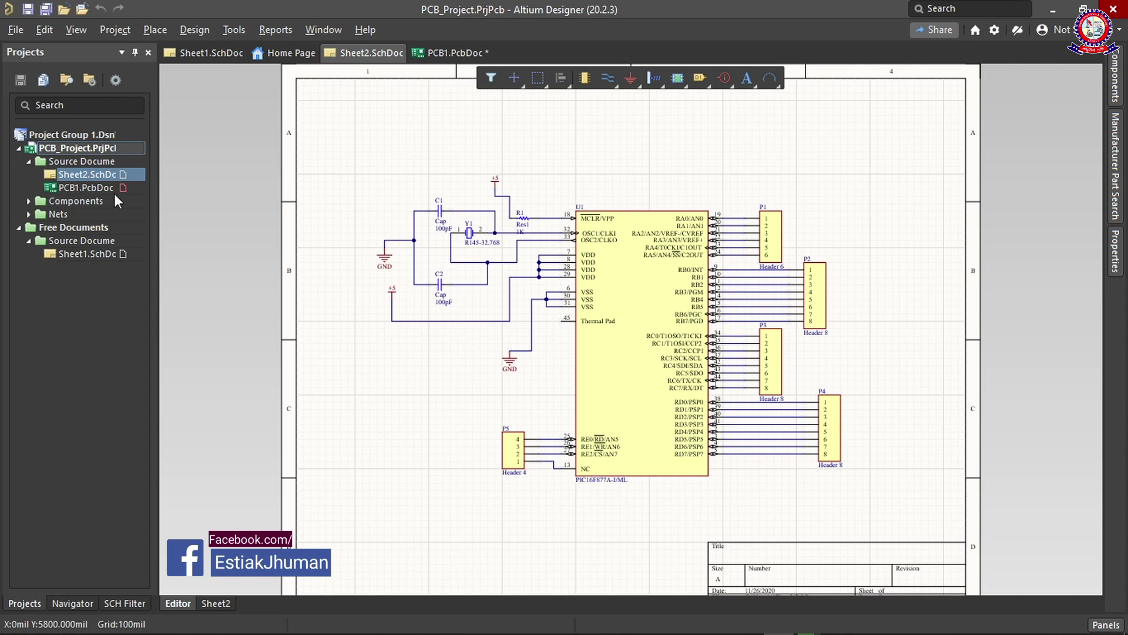
click(87, 175)
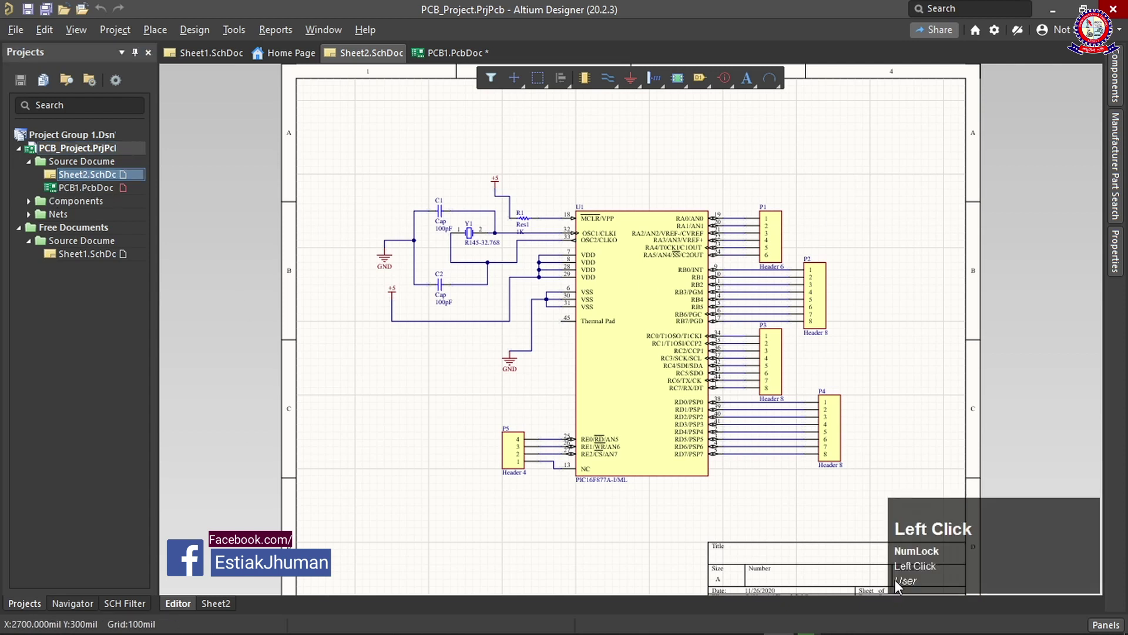
click(190, 31)
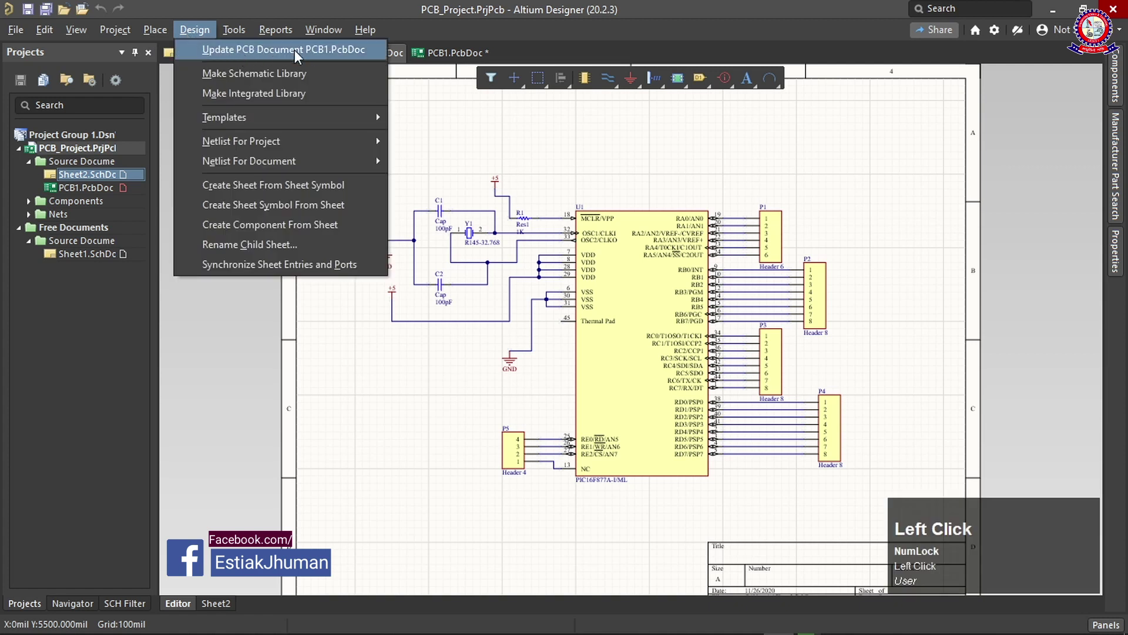
click(238, 369)
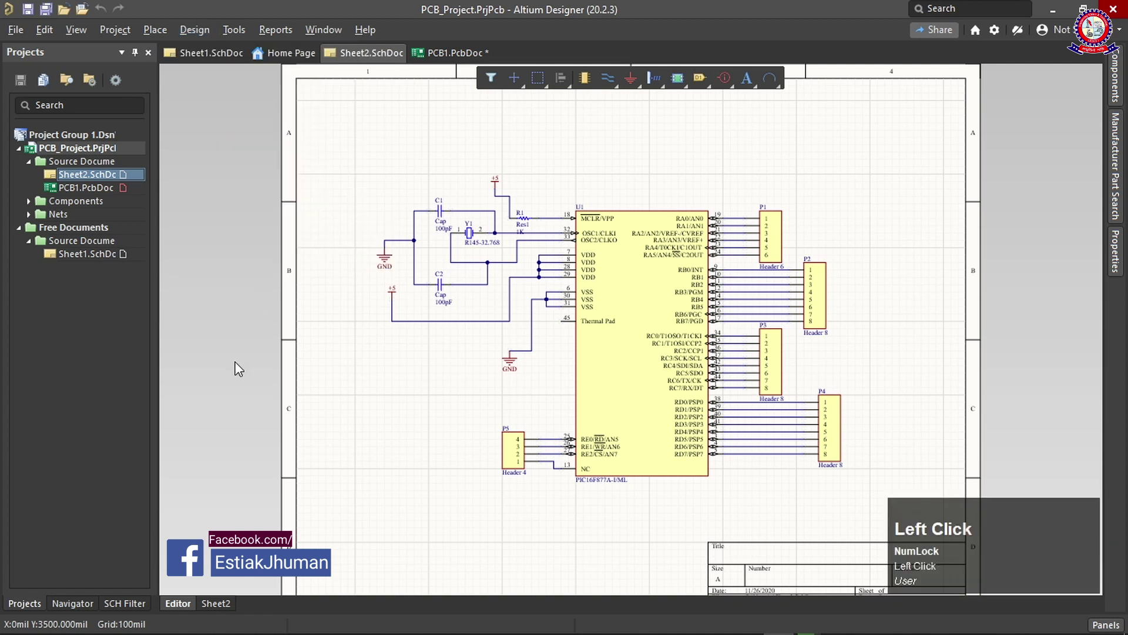